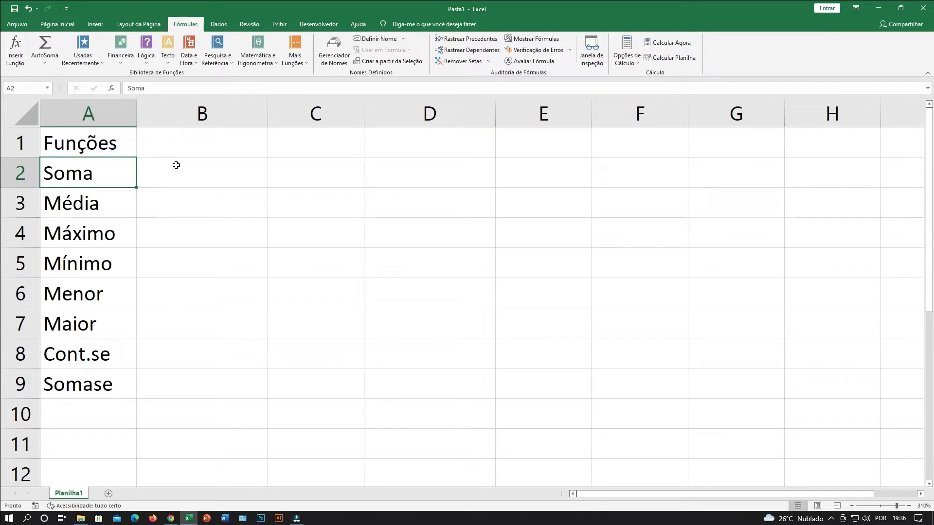
- Review the function names listed in column A one by one, from the Funções heading to Somase
left_click(177, 165)
left_click(122, 147)
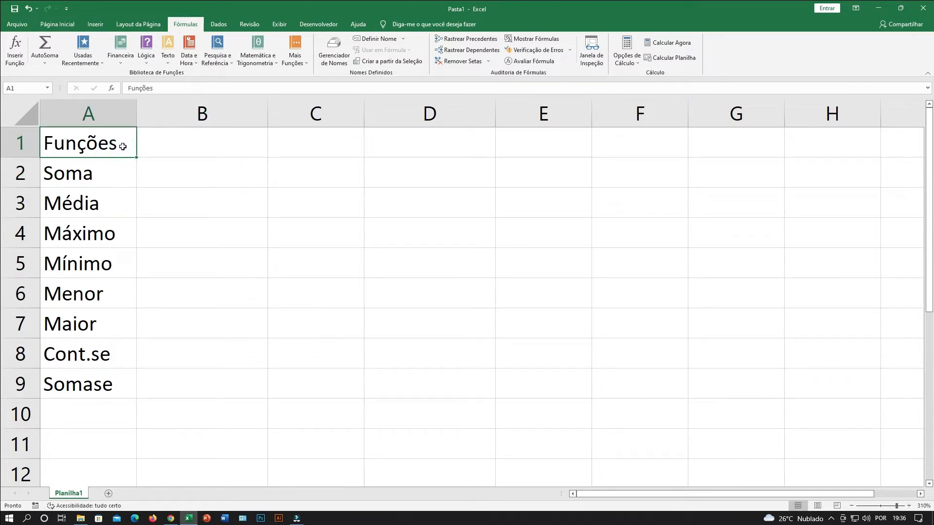
left_click(109, 172)
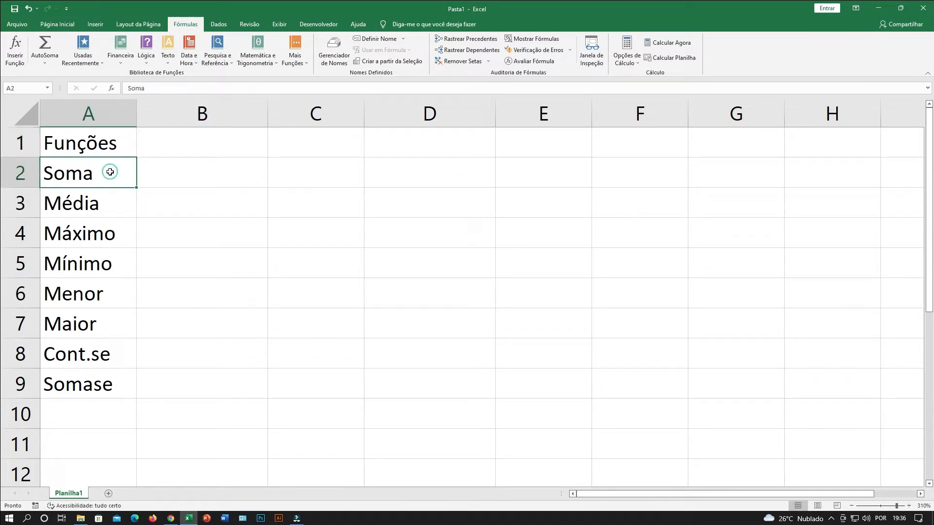
left_click(107, 205)
left_click(112, 235)
left_click(116, 262)
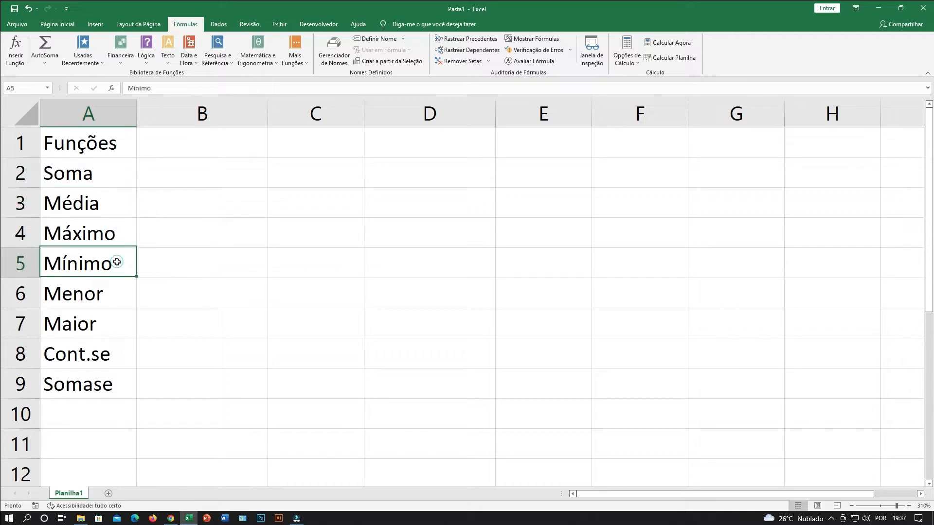
left_click(127, 289)
left_click(118, 316)
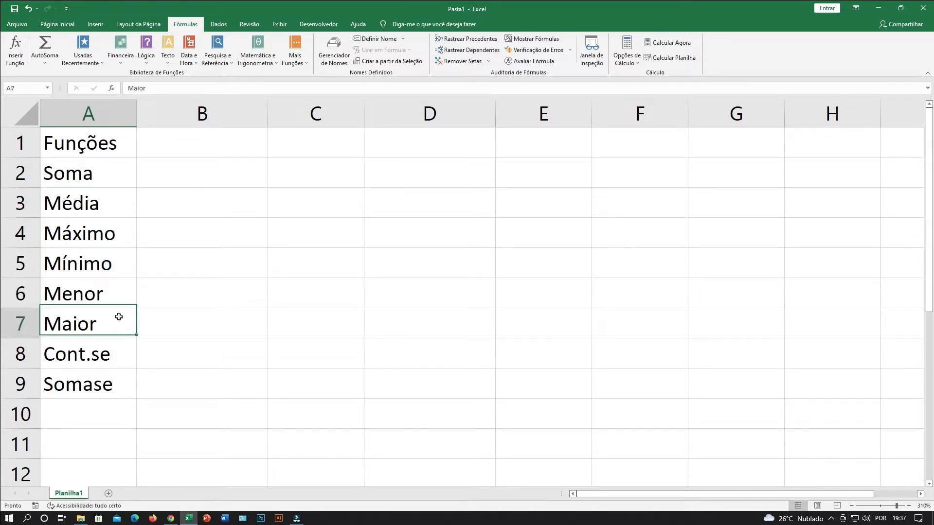
left_click(121, 355)
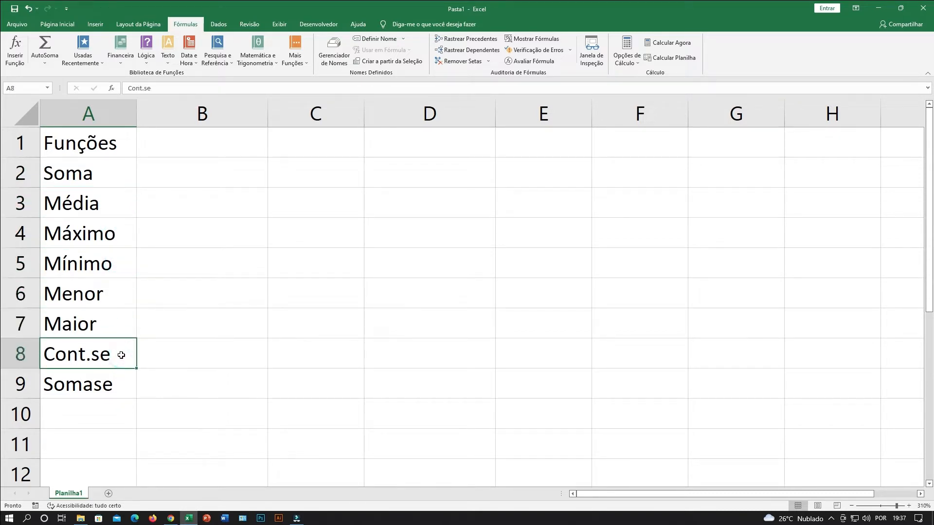
left_click(117, 382)
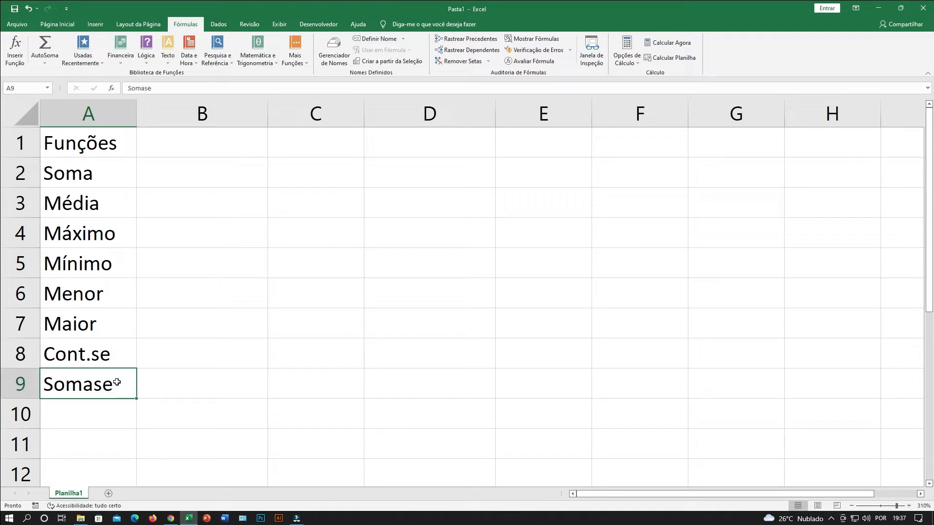
- Add the function name E in cell A10, below Somase
left_click(105, 418)
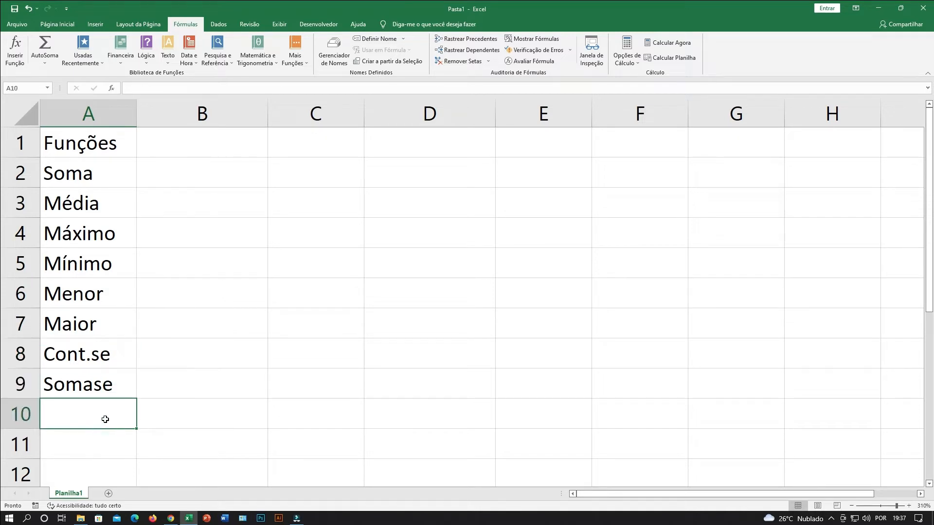
type("E")
key("Return")
left_click(105, 420)
- Read the description of the E function in the list of logical functions
left_click(252, 197)
left_click(68, 415)
left_click(147, 63)
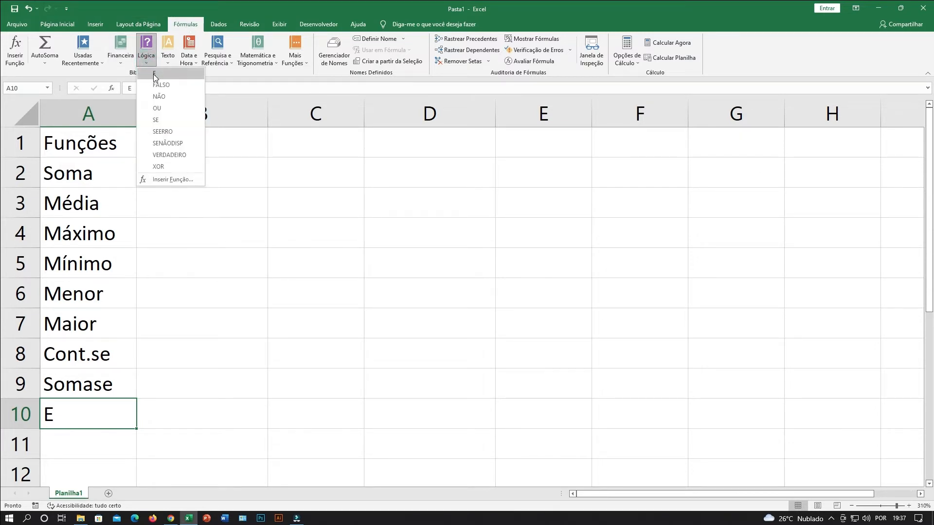
mouse_move(155, 78)
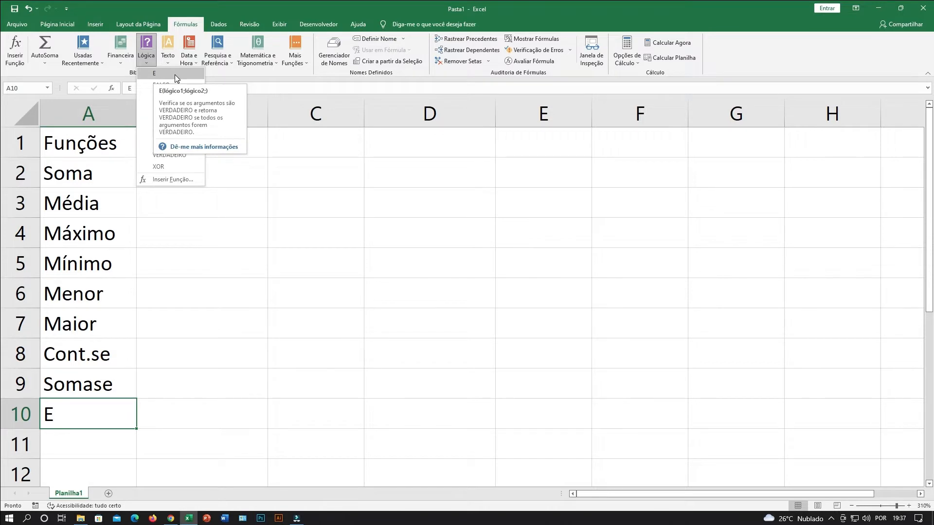
left_click(217, 298)
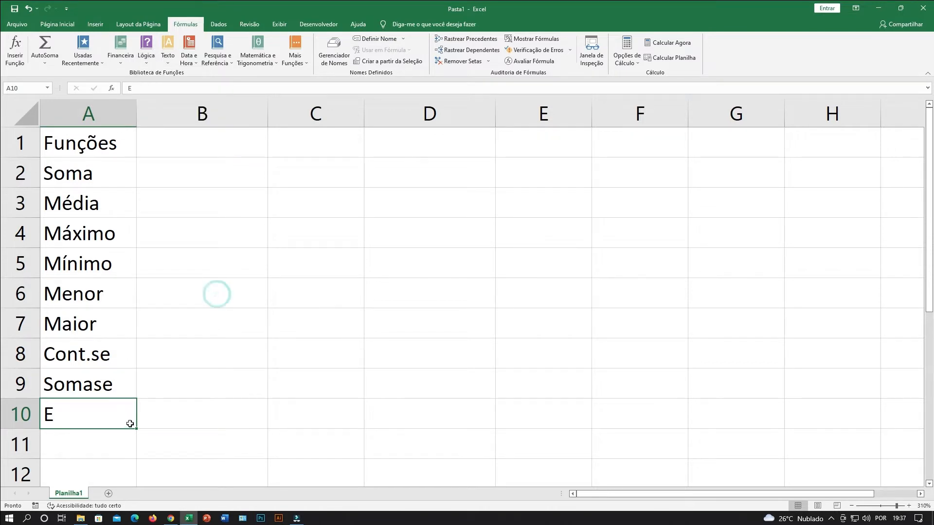
- Add a new blank worksheet to the workbook
left_click(108, 494)
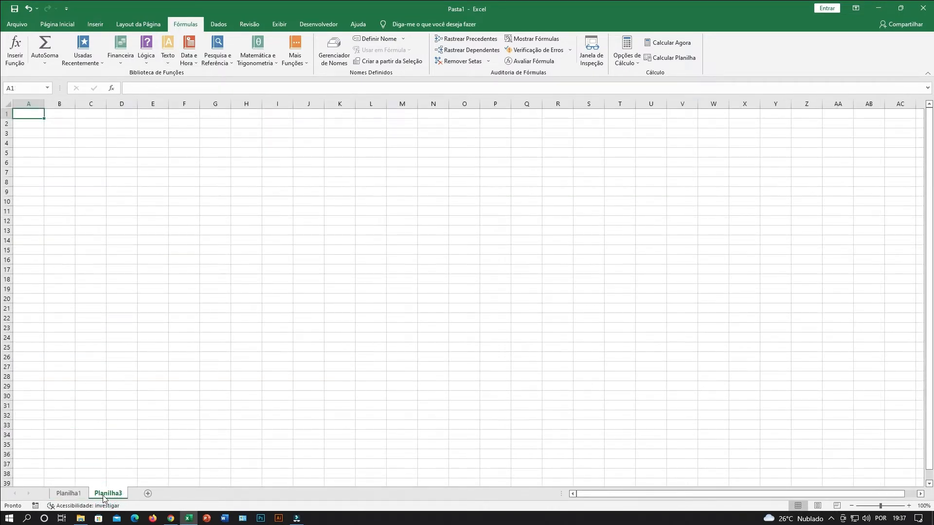
left_click(105, 494)
left_click(139, 176)
left_click_drag(113, 212, 108, 205)
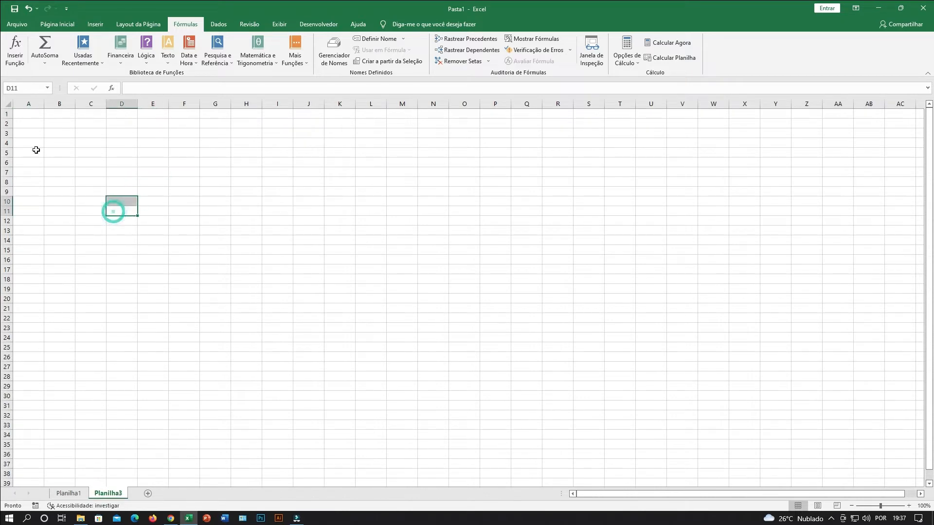
scroll(31, 138, "up", 8, "ctrl")
left_click(98, 167)
left_click(77, 176)
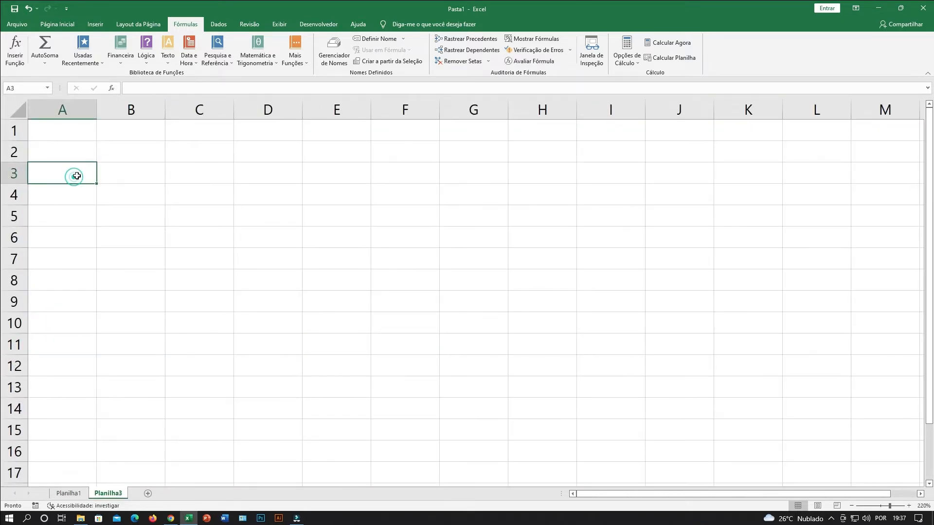
scroll(92, 183, "up", 6, "ctrl")
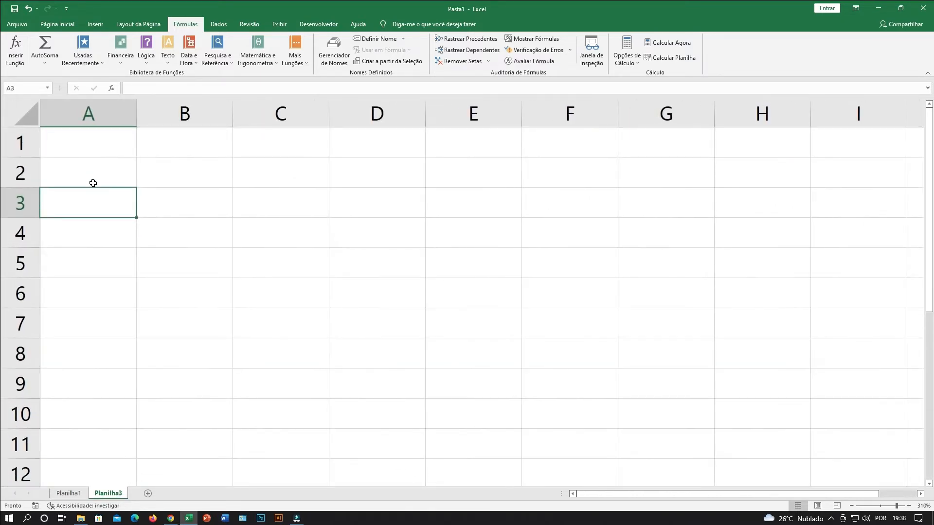
left_click(84, 146)
left_click(191, 223)
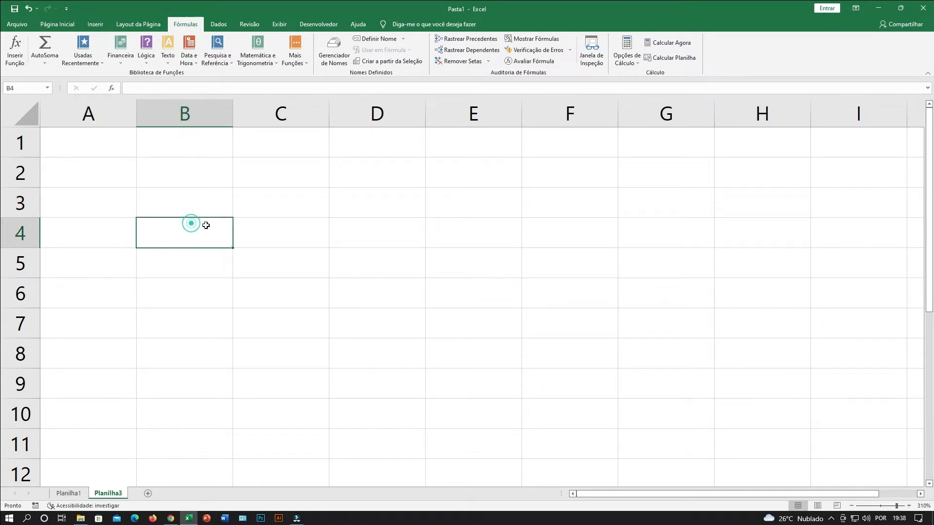
left_click(292, 242)
left_click(348, 246)
left_click(238, 268)
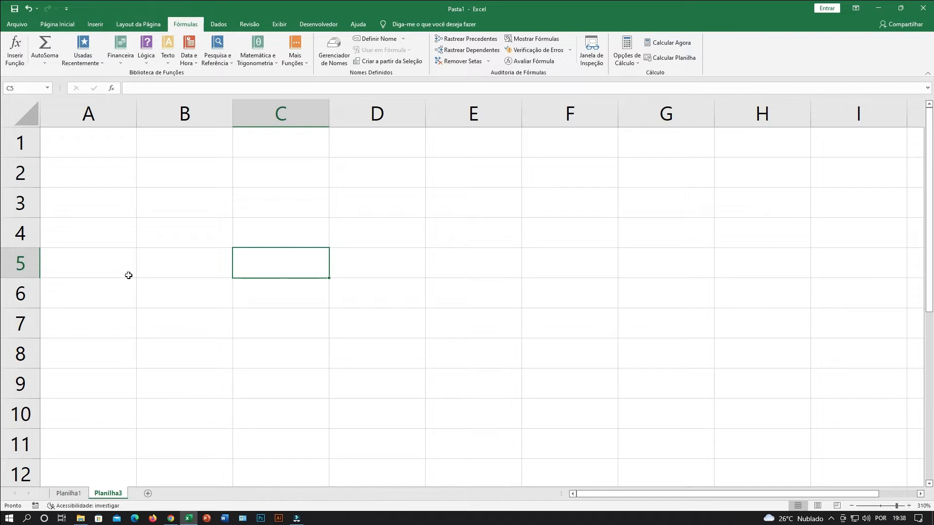
- Enter the person's first name, spelled with an accented í, in cell A1 of the new sheet
left_click(95, 146)
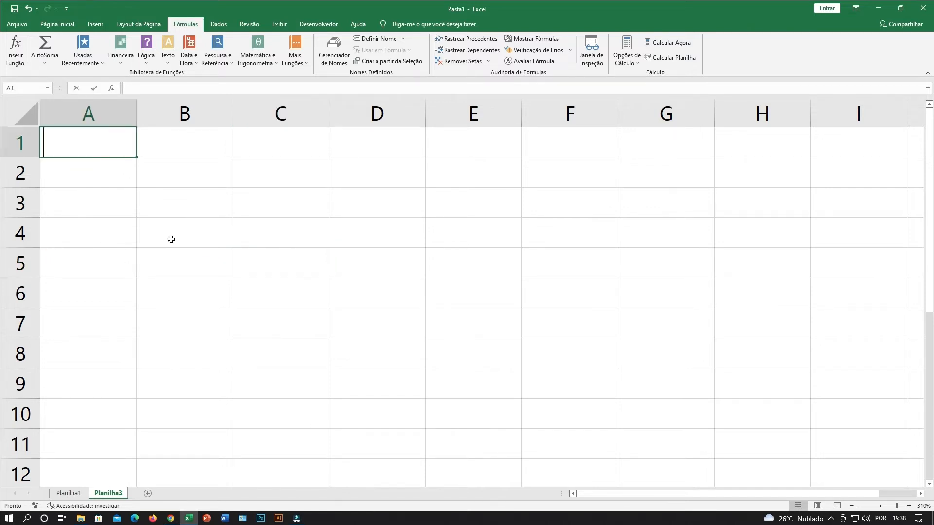
type("Tarcísio")
key("Return")
- Enter an E formula in cell B1 that tests whether A1 equals the same accented first name in quotation marks
left_click(169, 145)
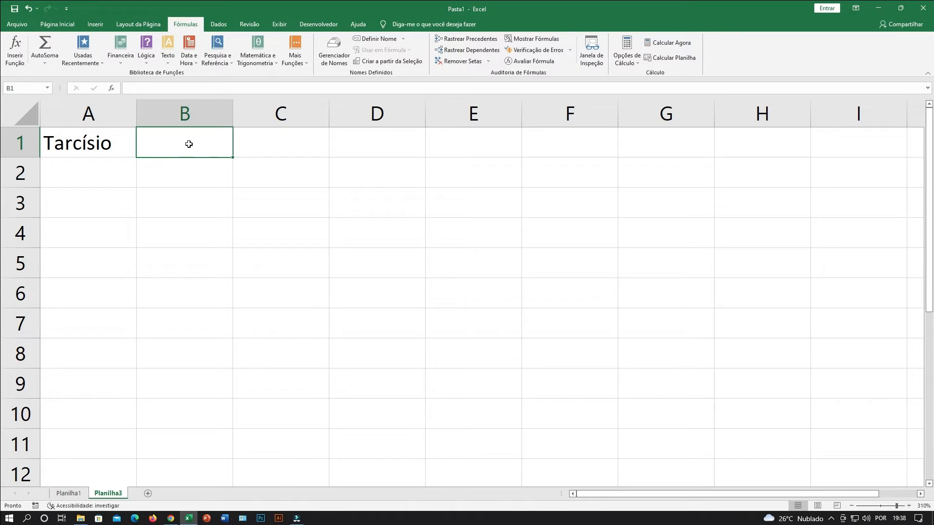
type("=")
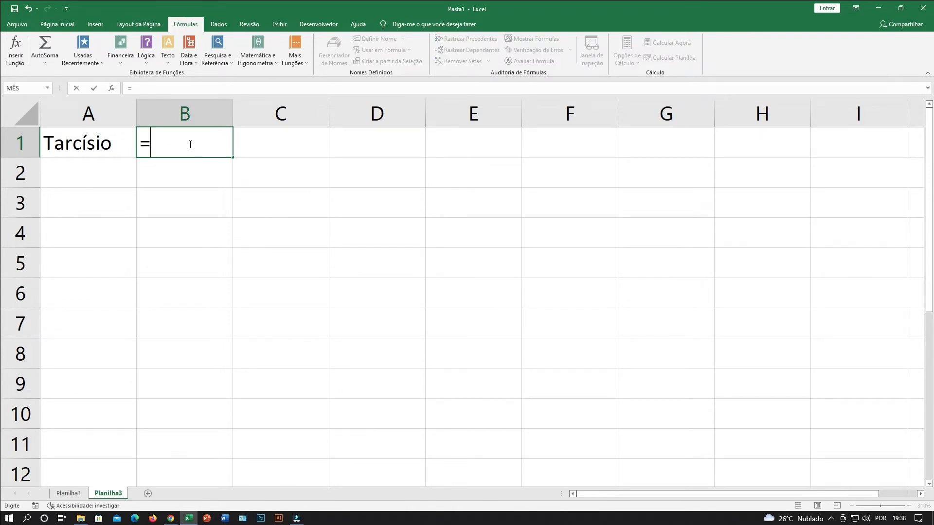
type("e")
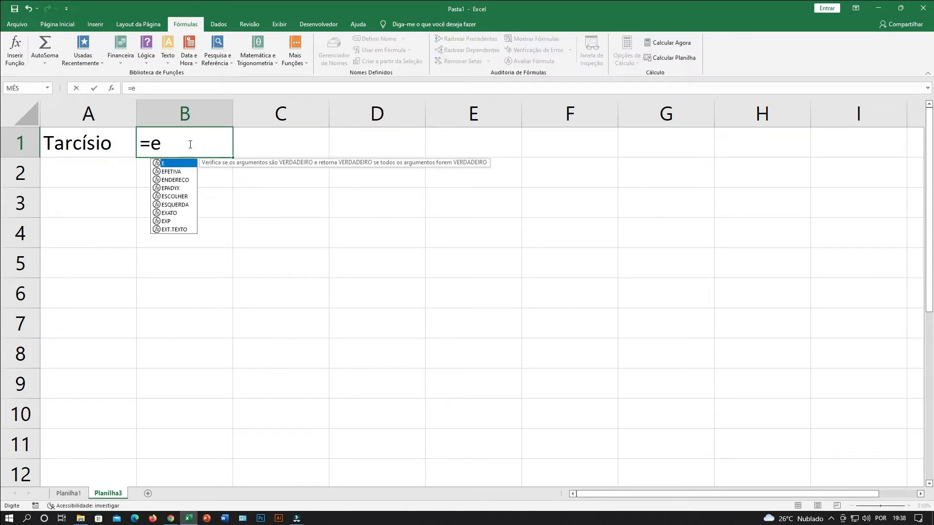
key("Tab")
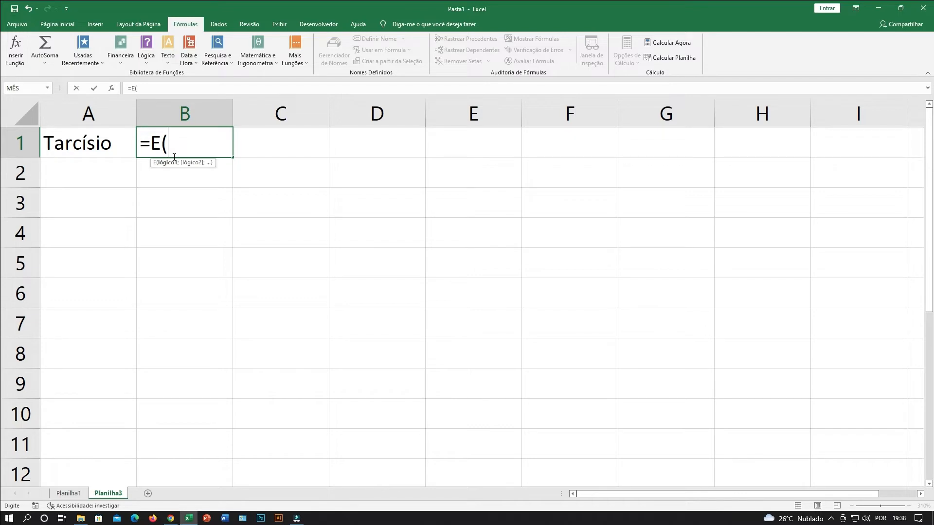
left_click(79, 145)
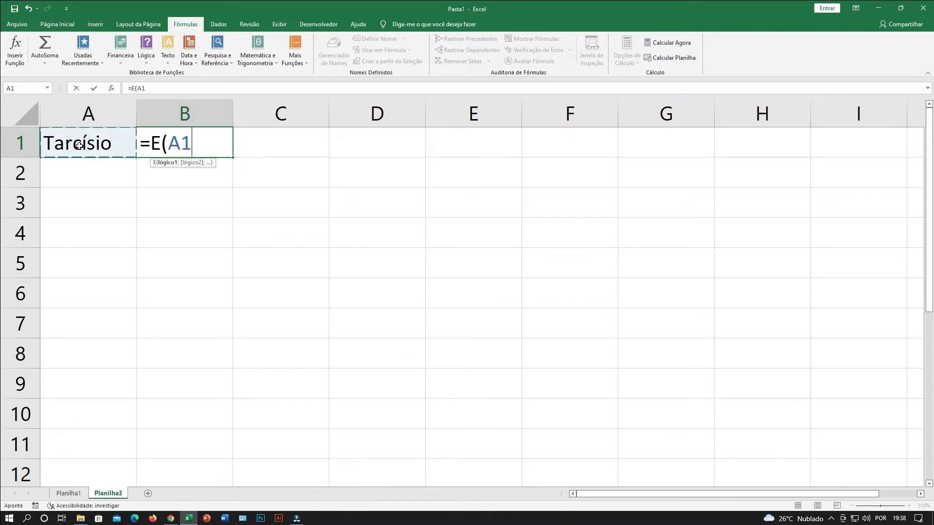
type("=\"Tarcísio\"")
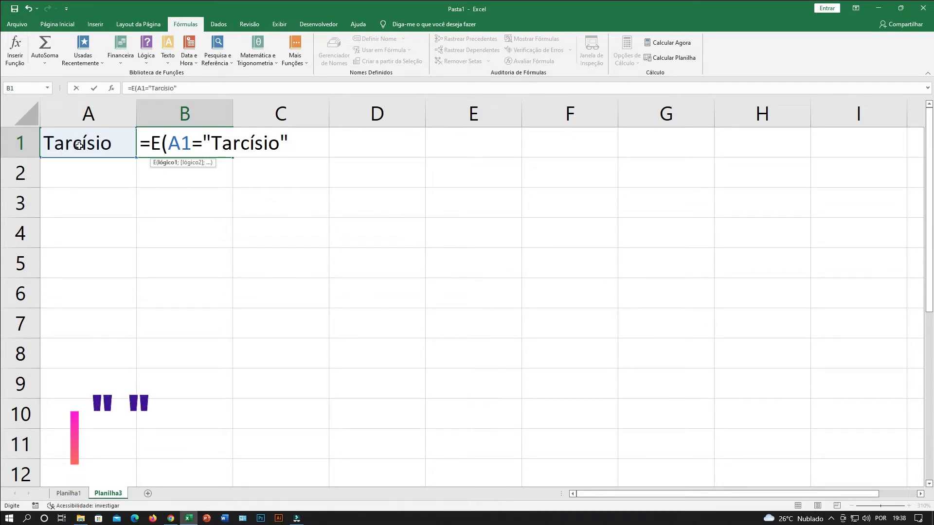
type(")")
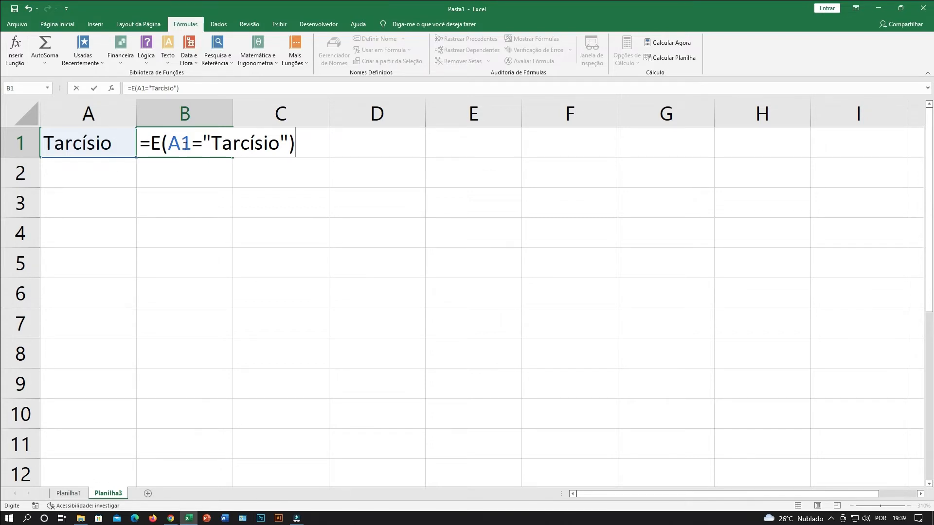
key("Return")
left_click(212, 144)
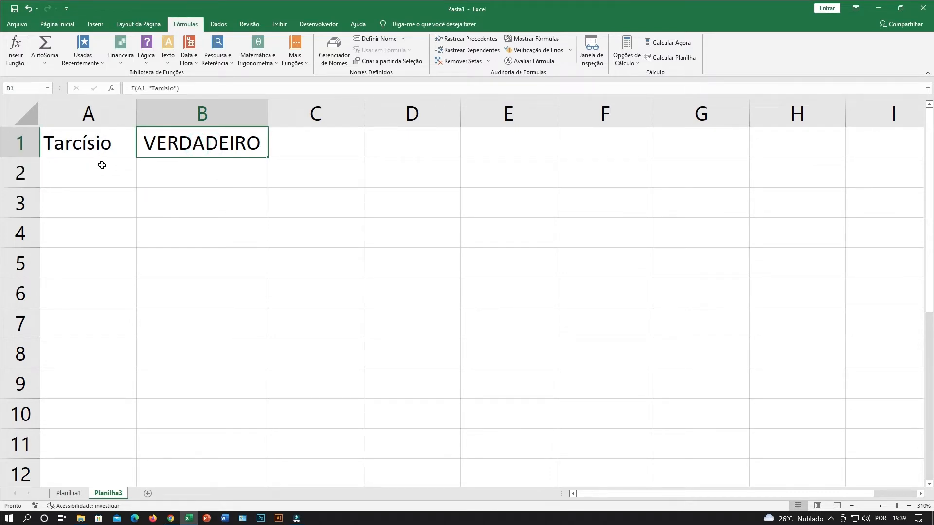
left_click(199, 137)
- Replace the accented í in the name in cell A1 with a plain i and check the formula cell B1
double_click(82, 148)
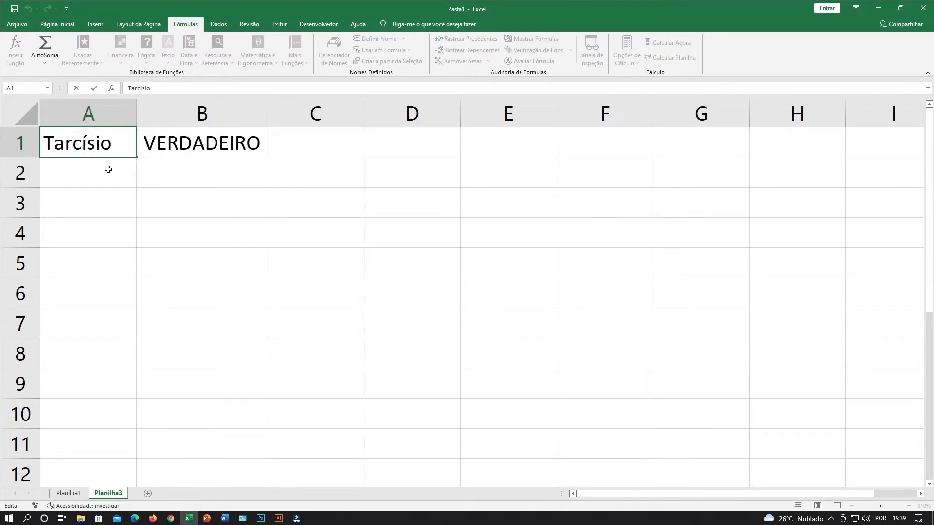
key("BackSpace")
type("i")
key("Return")
left_click(197, 143)
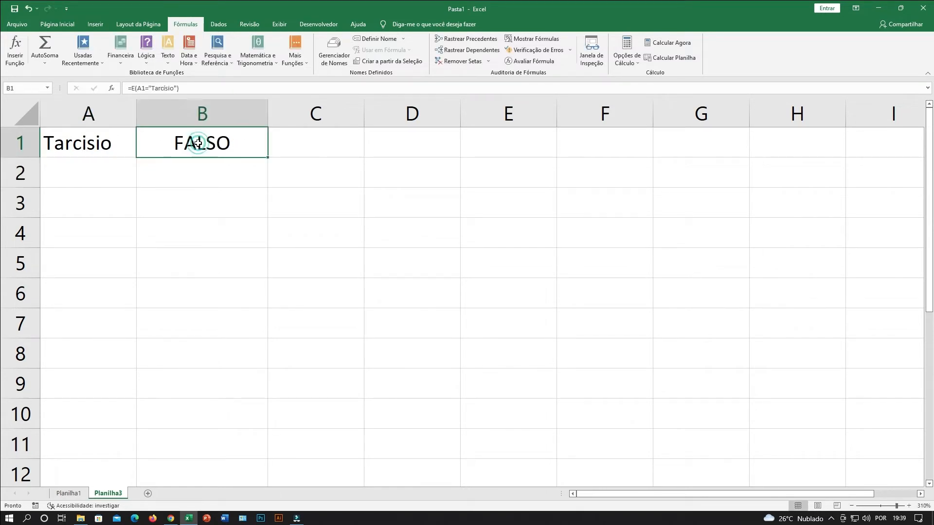
- Inspect the quoted name inside the E formula in cell B1, leaving the formula as it is
double_click(202, 142)
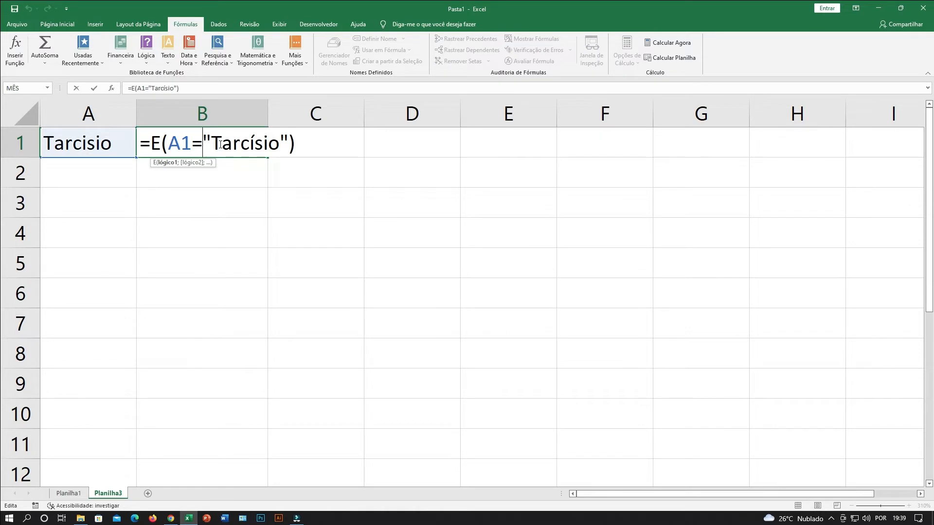
double_click(247, 142)
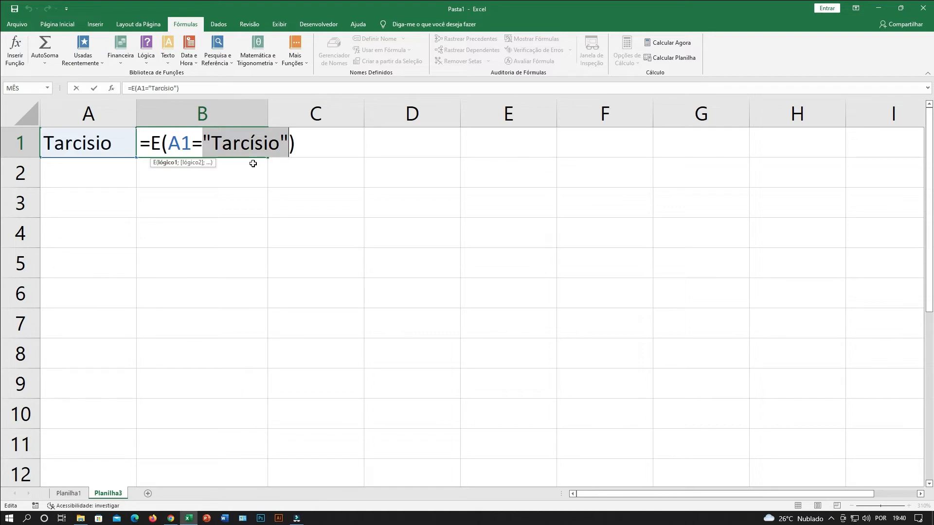
key("Return")
- Enter the numbers 1, 2, 3, 4 and 5 down cells A2 to A6
left_click(93, 175)
type("1")
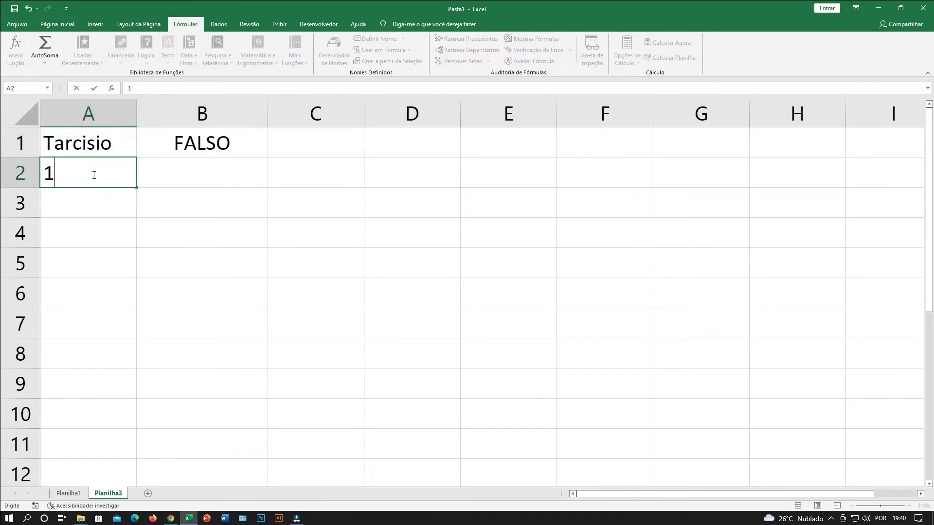
key("Return")
type("2")
key("Return")
type("3")
key("Return")
type("4")
key("Return")
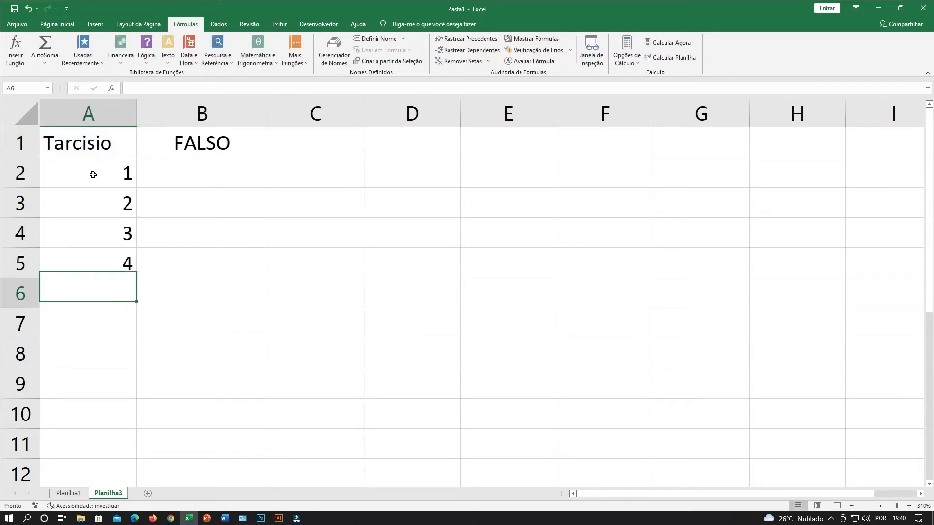
type("5")
key("Return")
- Enter a SOMA formula in cell A8 that adds the numbers in A2:A6
left_click(198, 227)
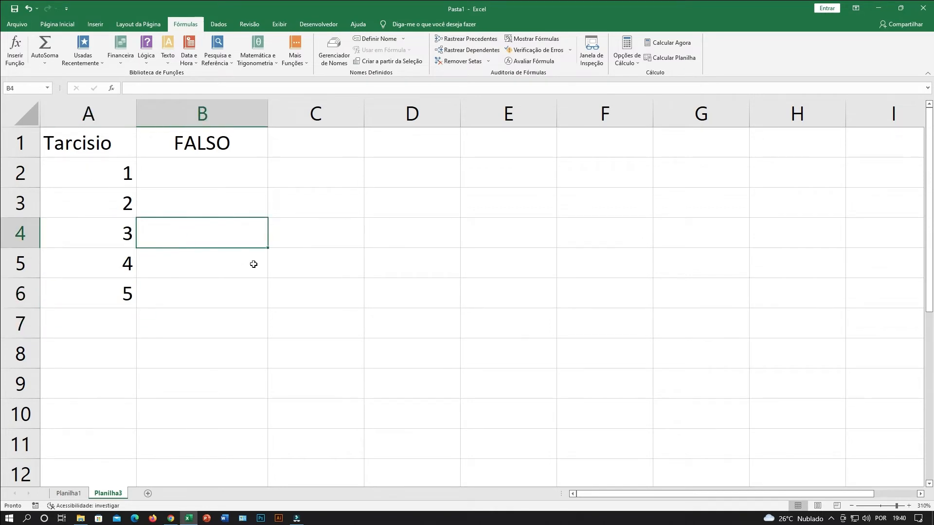
left_click(146, 351)
left_click(92, 351)
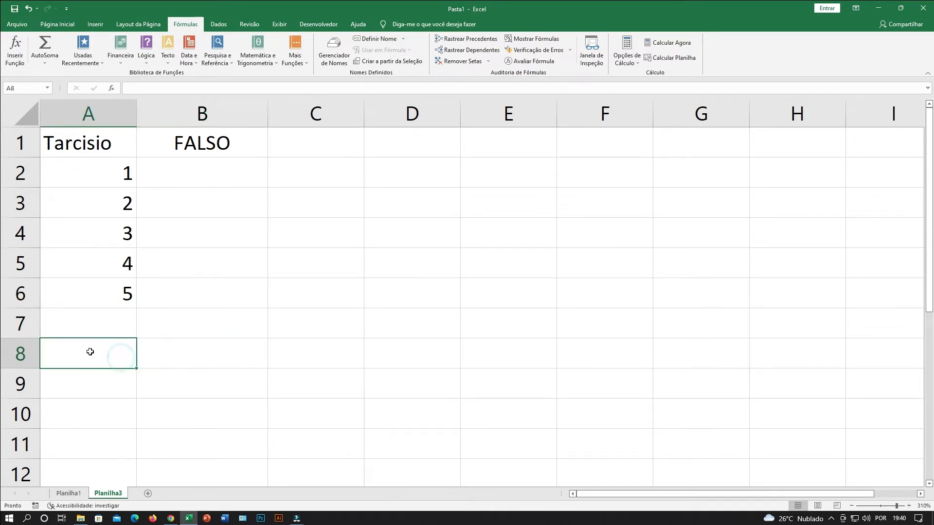
type("=s")
key("Escape")
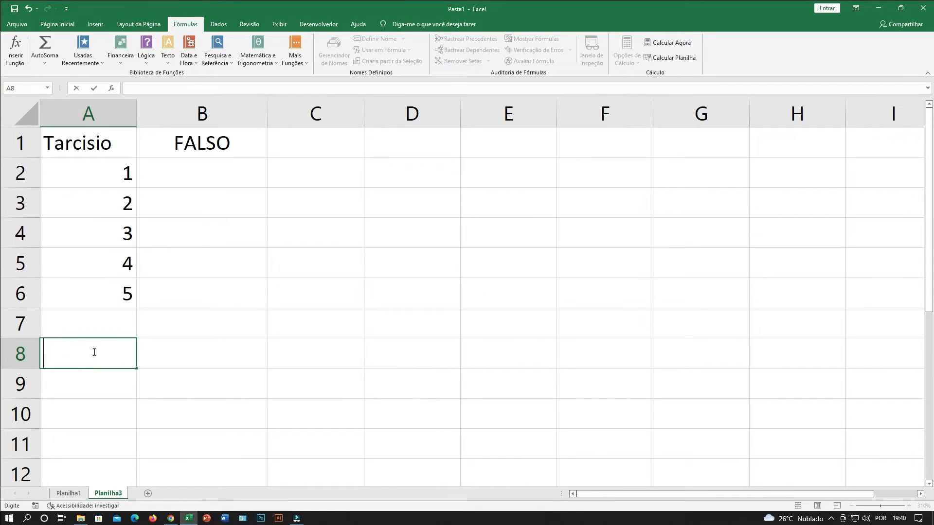
type("=som")
key("Tab")
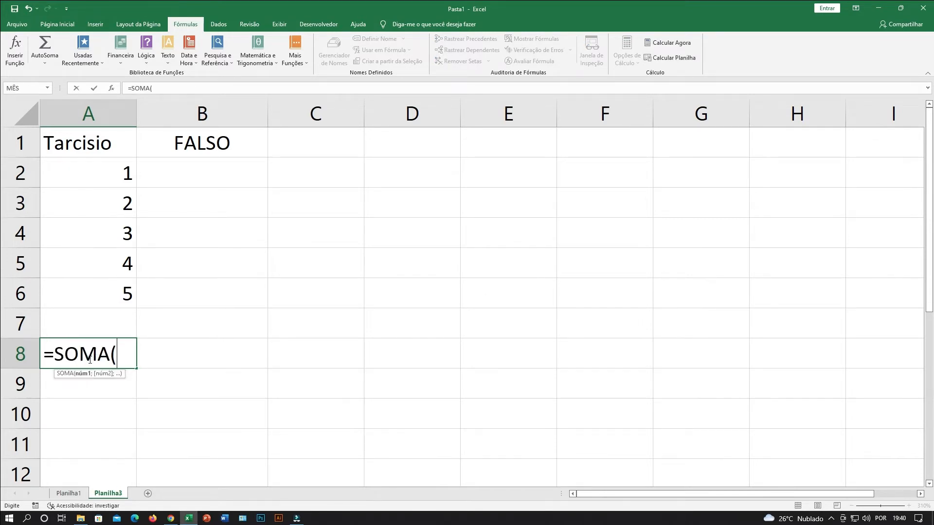
left_click_drag(89, 170, 98, 290)
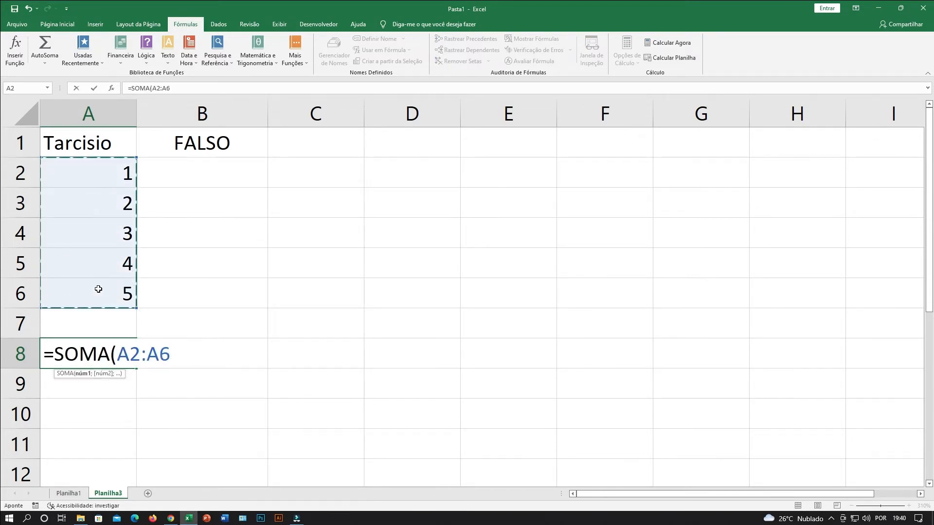
key("Return")
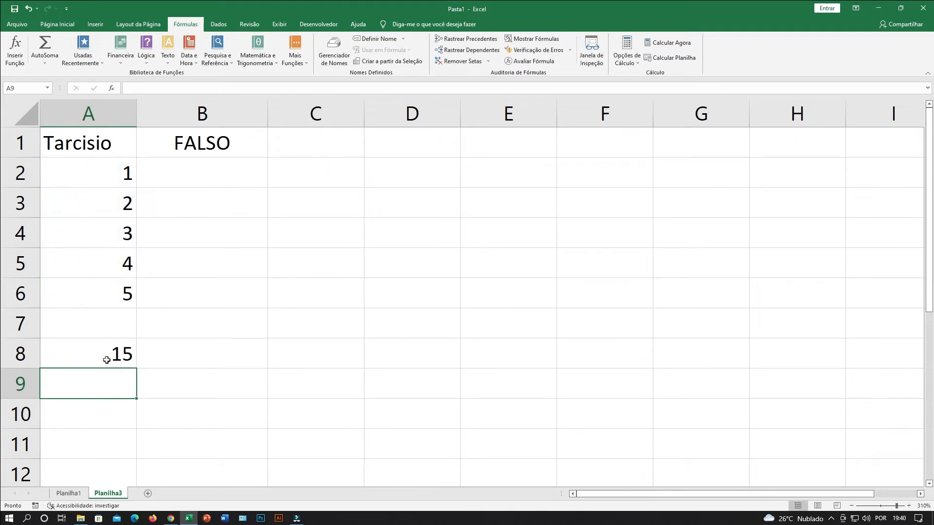
left_click(106, 359)
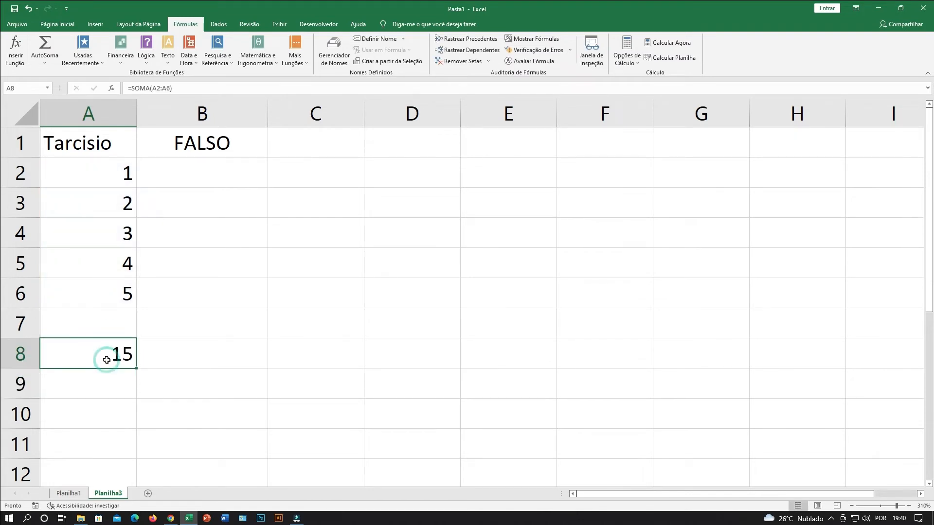
- Replace the name comparison in cell B1's E formula with the test A2=1
left_click(189, 146)
double_click(190, 146)
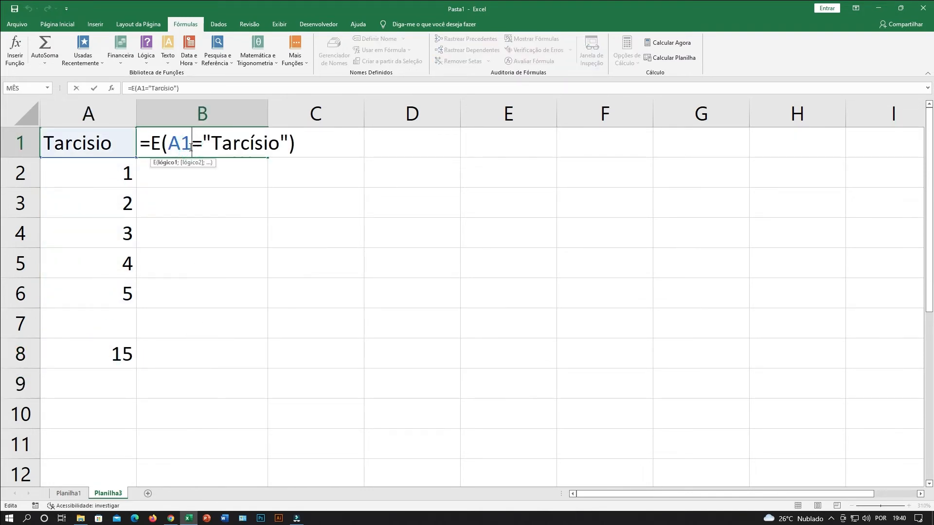
left_click_drag(170, 143, 365, 141)
key("BackSpace")
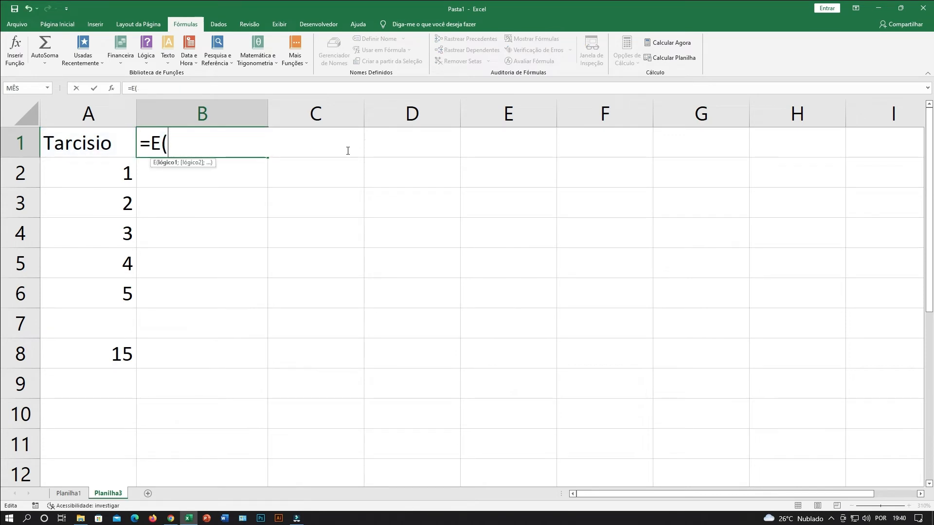
left_click(102, 176)
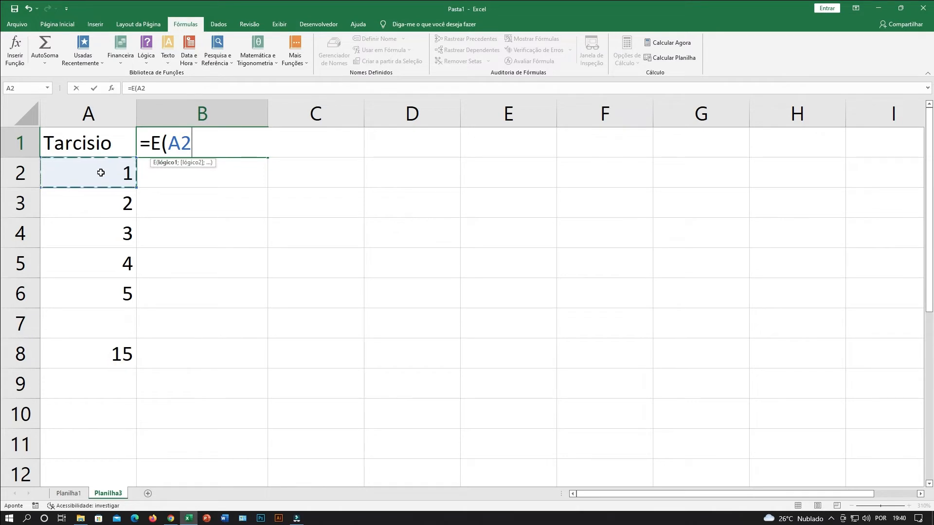
type("=1")
type(")")
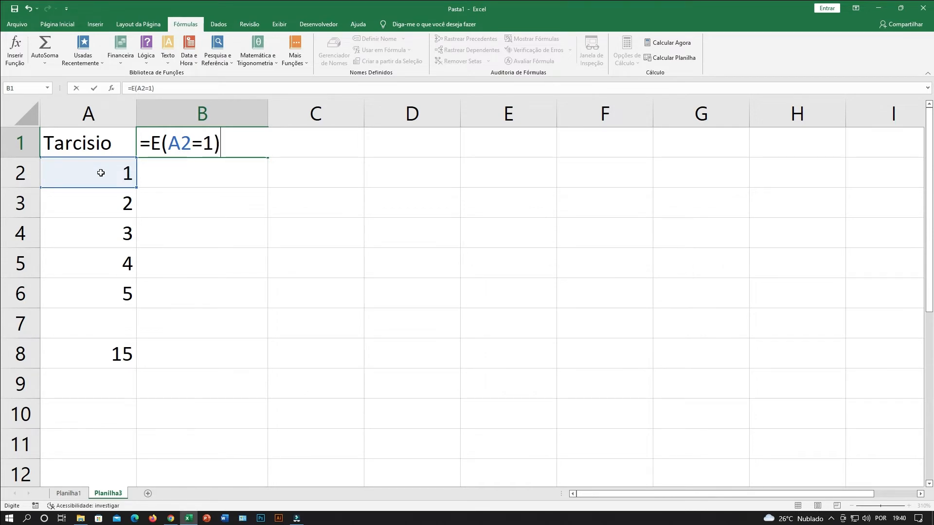
key("Return")
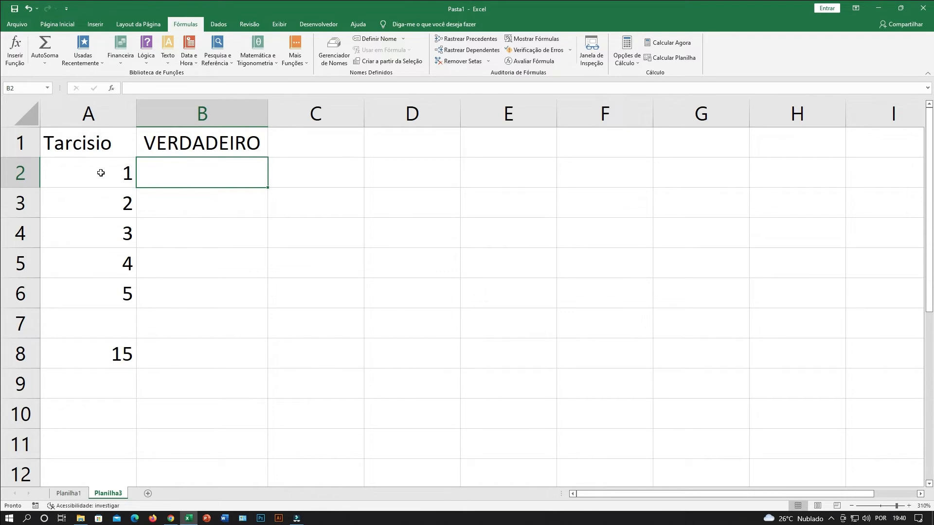
- Set cell A2 to 1,5 to try another value against the E test
left_click(91, 178)
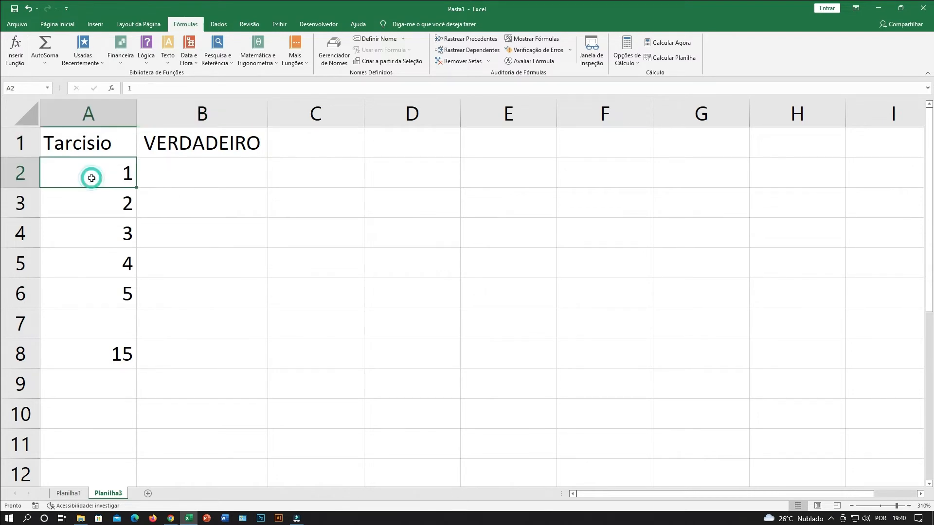
type("1,5")
key("Return")
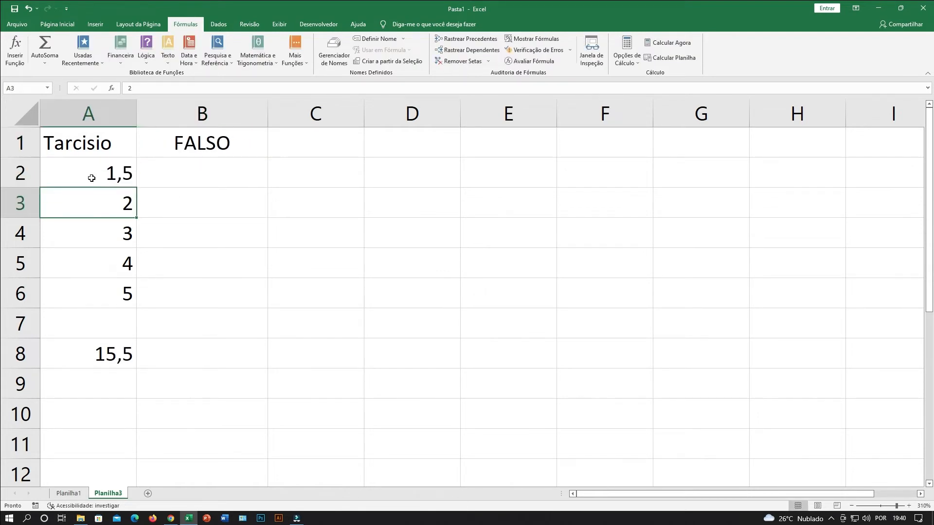
- Change the comparison operator in B1's E formula to greater than, making it =E(A2>1)
left_click(193, 140)
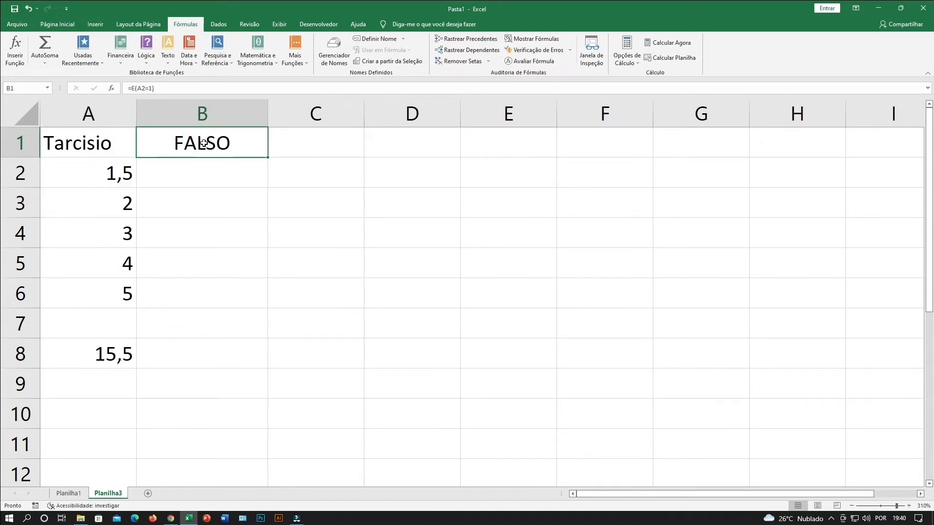
double_click(204, 143)
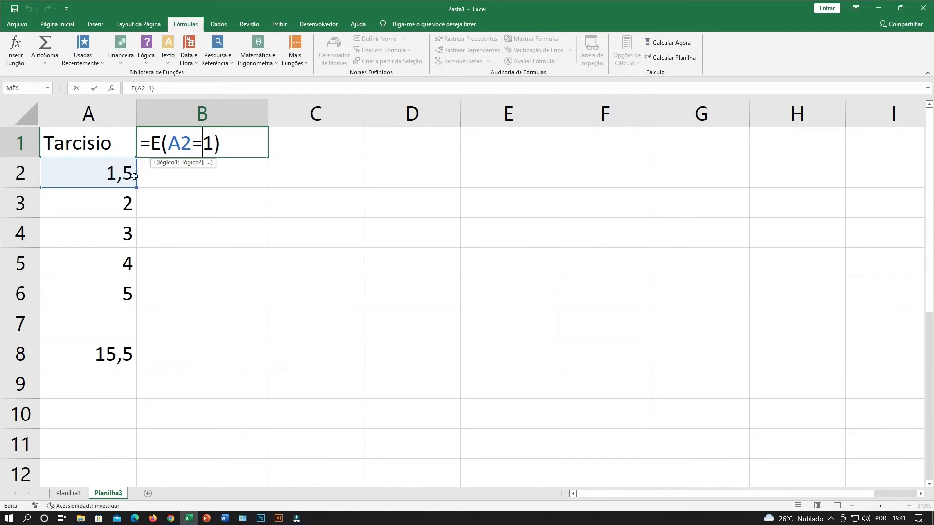
mouse_move(191, 144)
left_mouse_down()
mouse_move(179, 144)
mouse_move(204, 146)
left_mouse_up()
key("Delete")
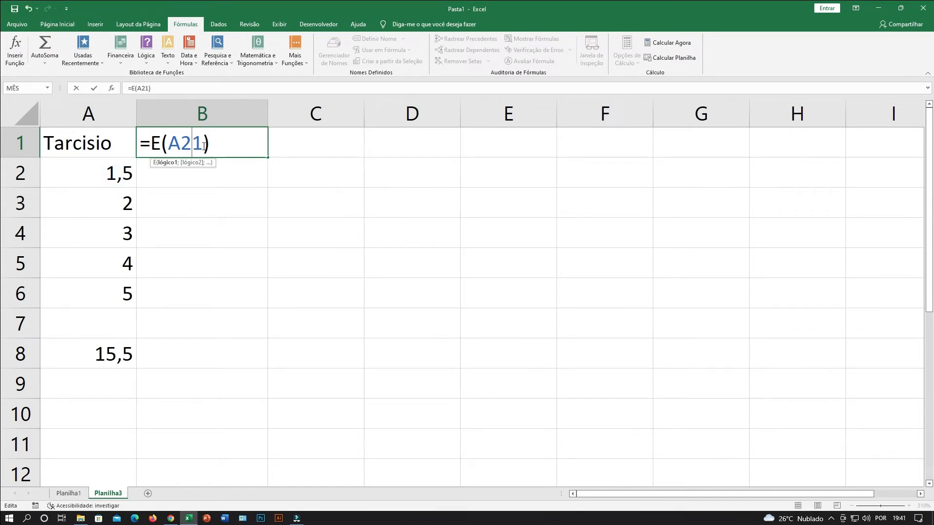
type(">")
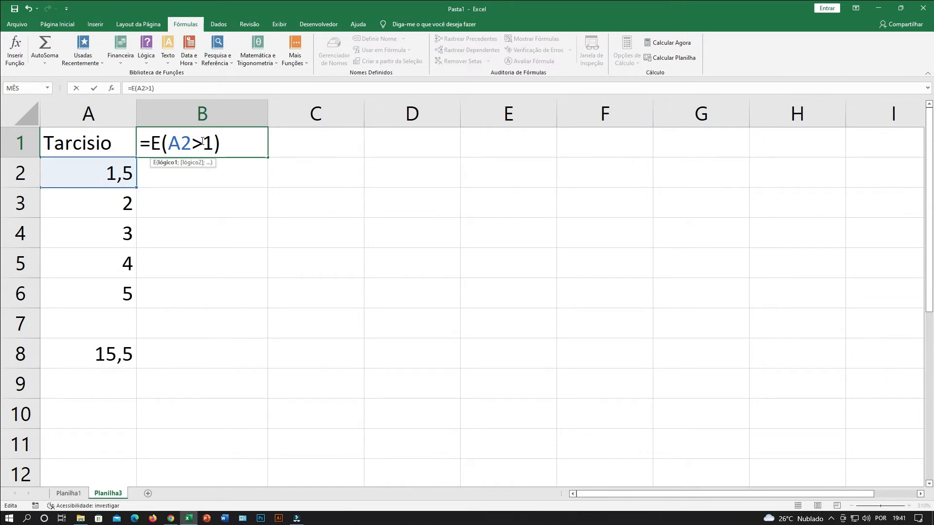
key("Return")
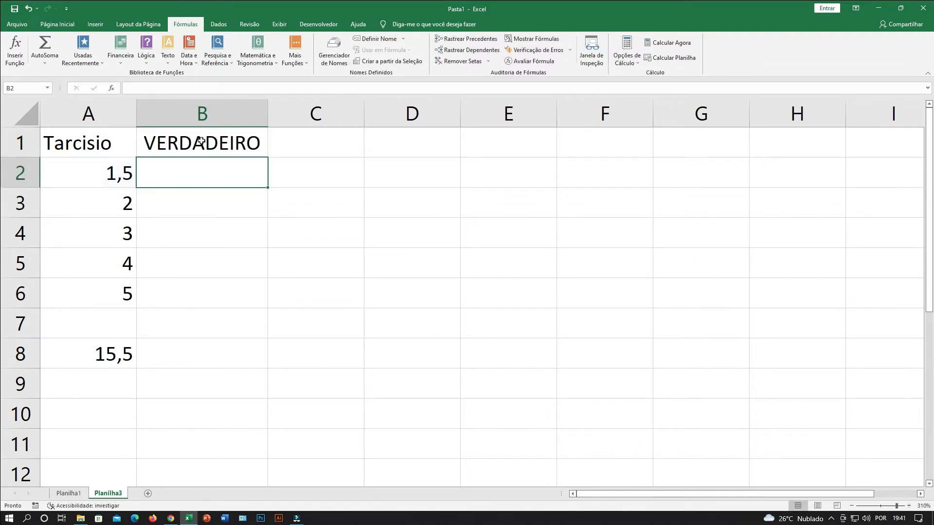
- Change the comparison operator in B1's E formula to not equal, making it =E(A2<>1)
left_click(206, 143)
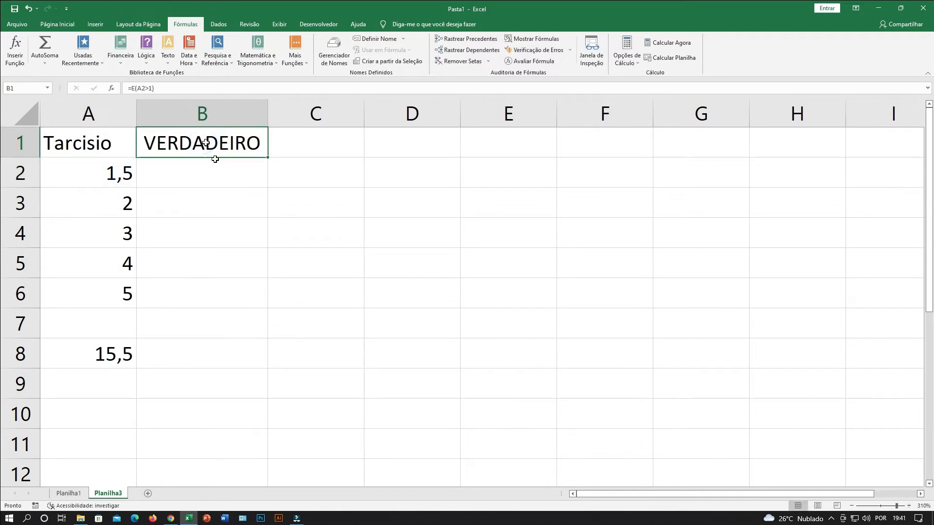
left_click(122, 172)
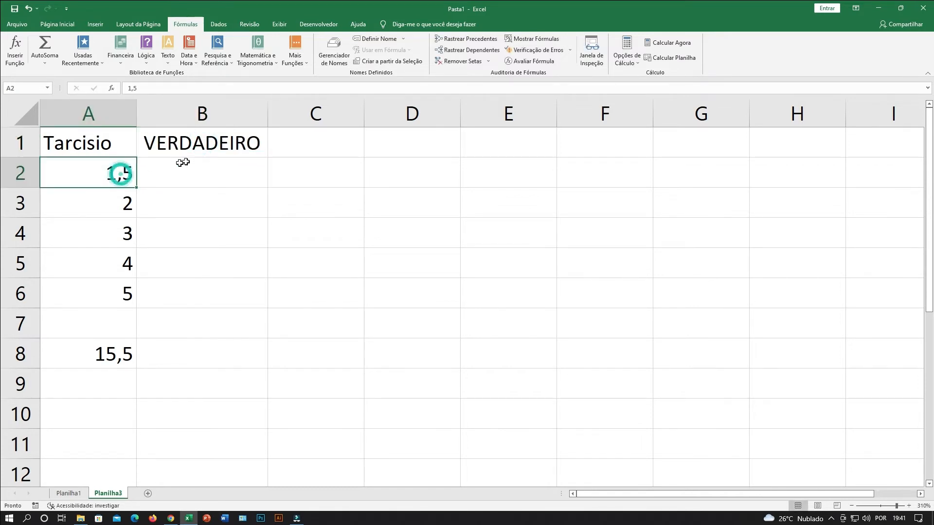
double_click(203, 143)
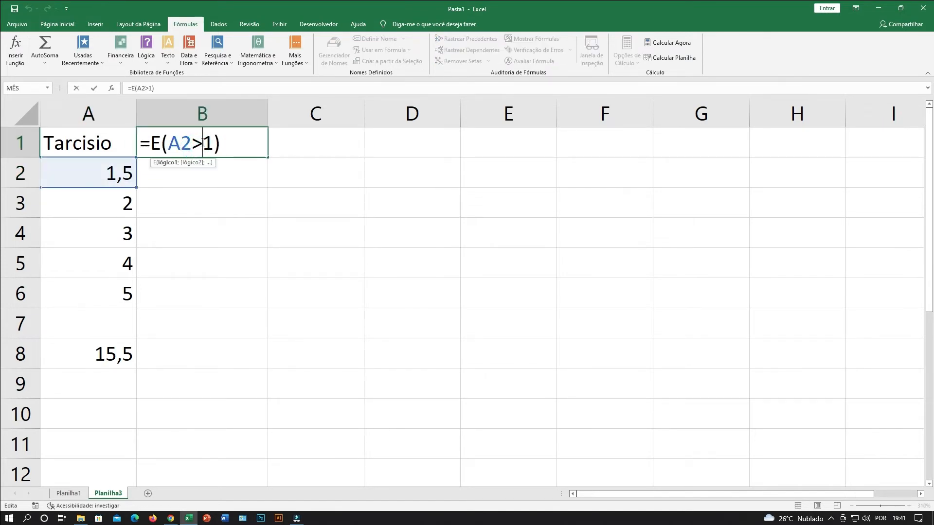
type("=")
left_click_drag(214, 144, 194, 145)
type("<>")
key("Return")
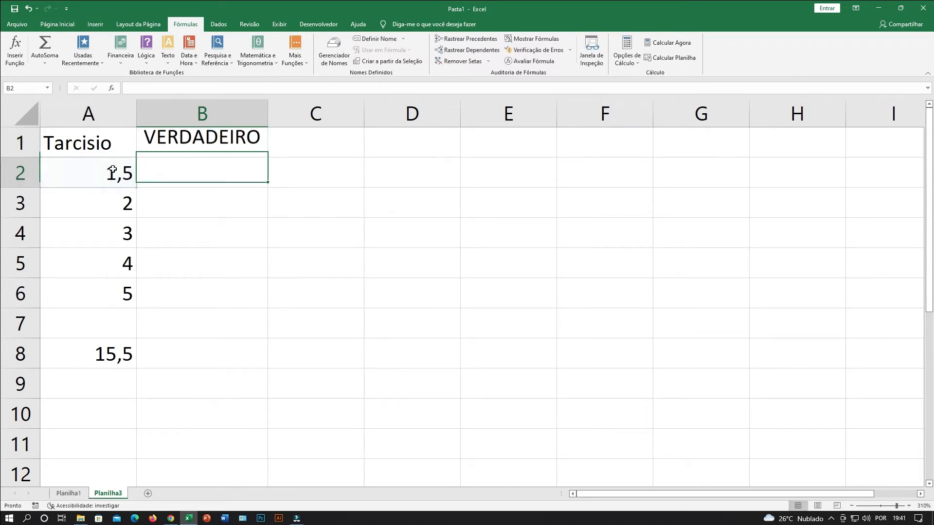
left_click(162, 149)
left_click(216, 192)
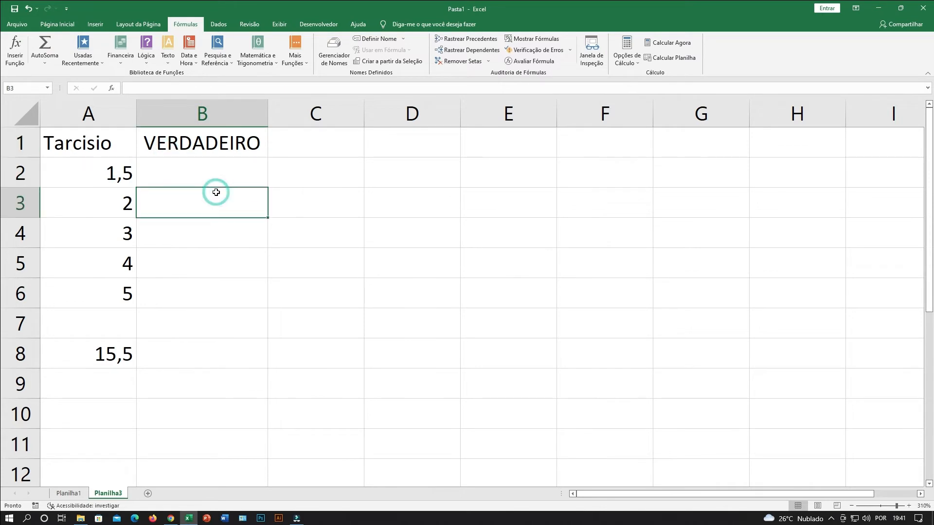
- Replace the test in B1's E formula with A3=2 as the first of several logical arguments
left_click(194, 153)
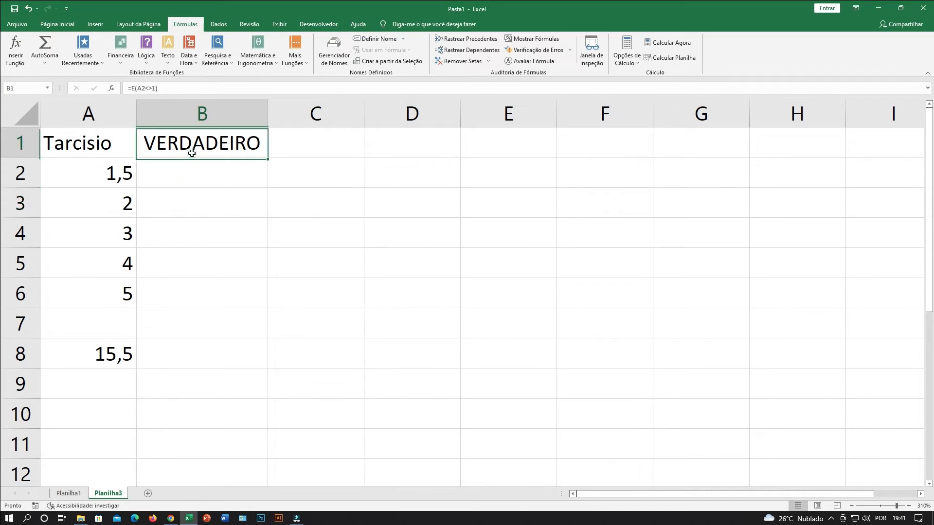
double_click(193, 153)
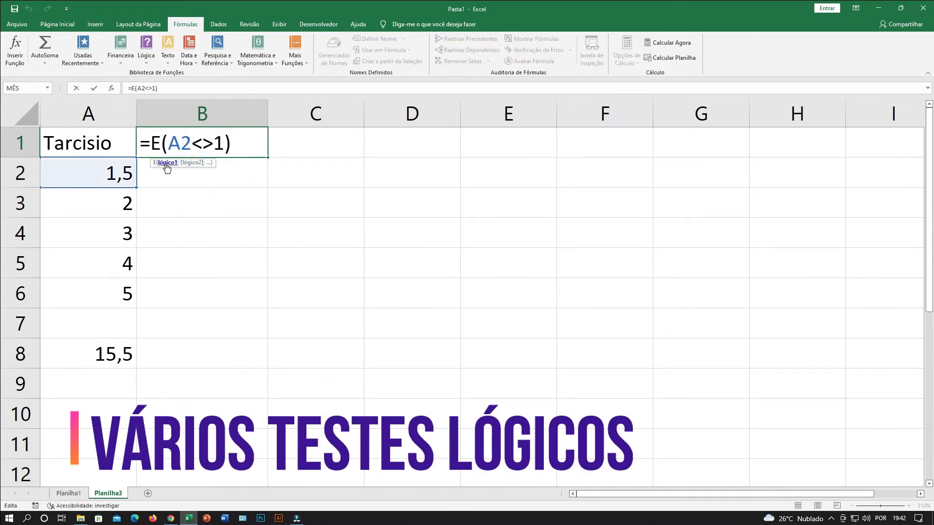
left_click(233, 139)
key("BackSpace")
key("BackSpace")
key("BackSpace")
key("BackSpace")
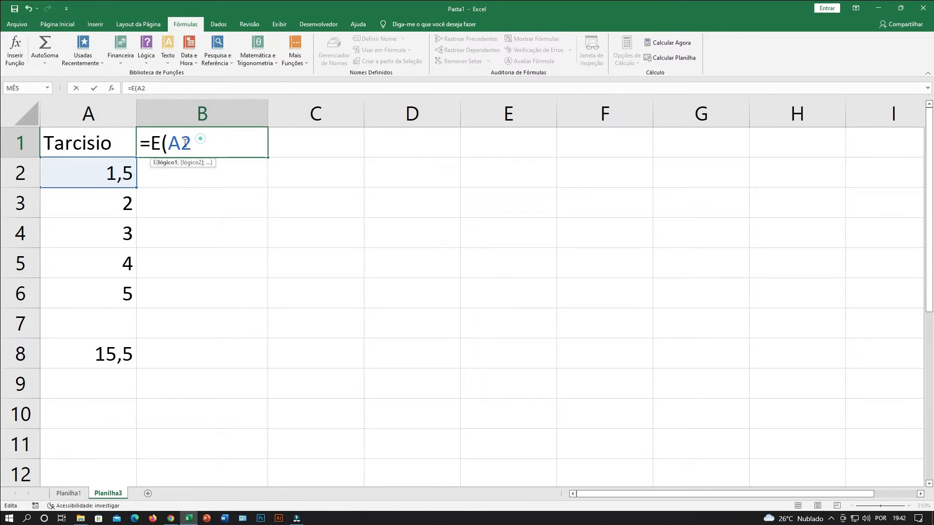
left_click(182, 168)
key("BackSpace")
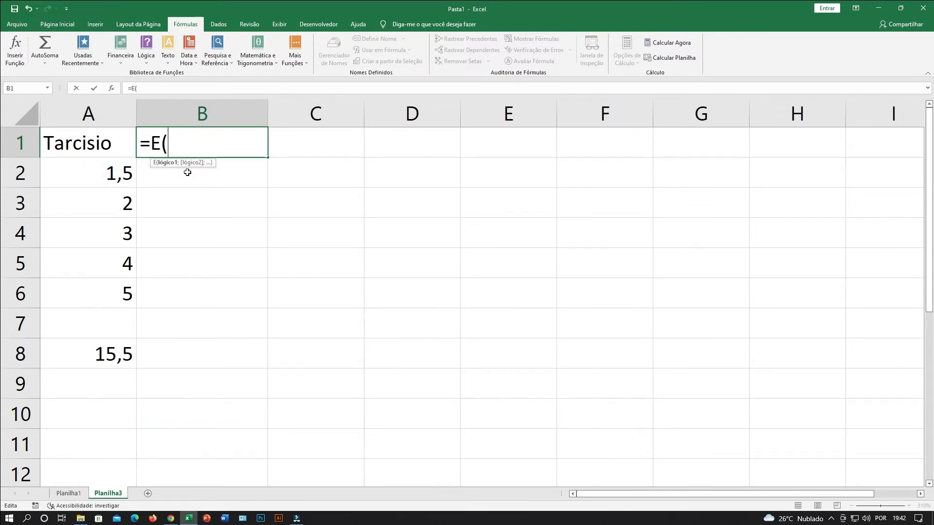
left_click(97, 203)
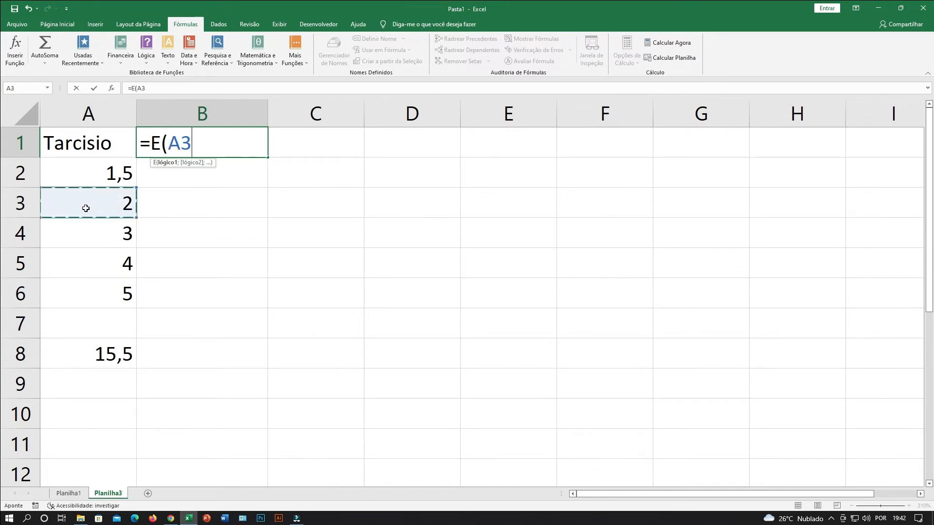
type("=2;")
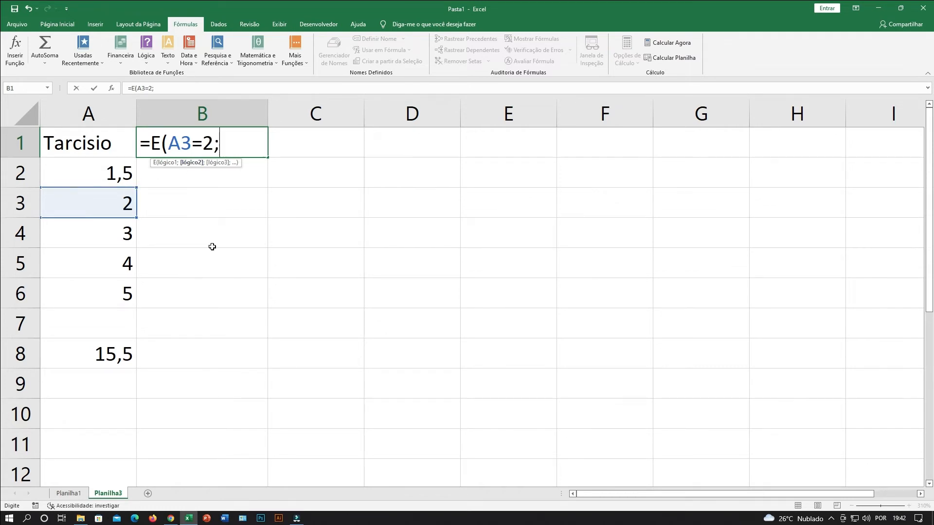
- Add A3>1 and A3<5 as further tests in B1's formula, completing it as =E(A3=2;A3>1;A3<5)
left_click(99, 201)
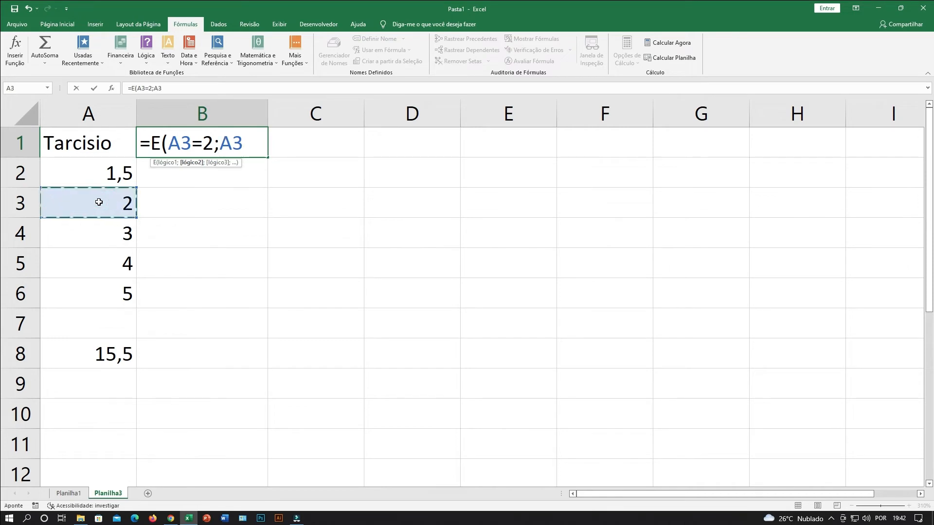
type(">1")
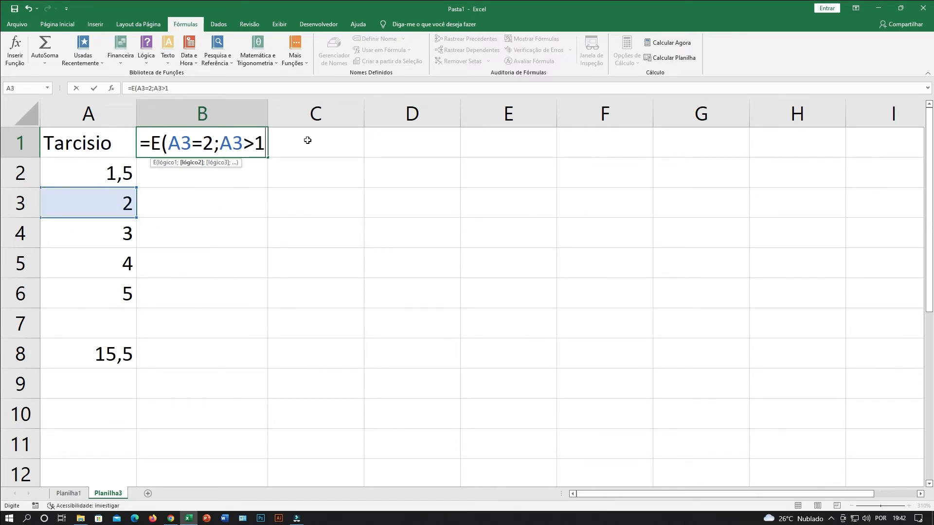
type(";")
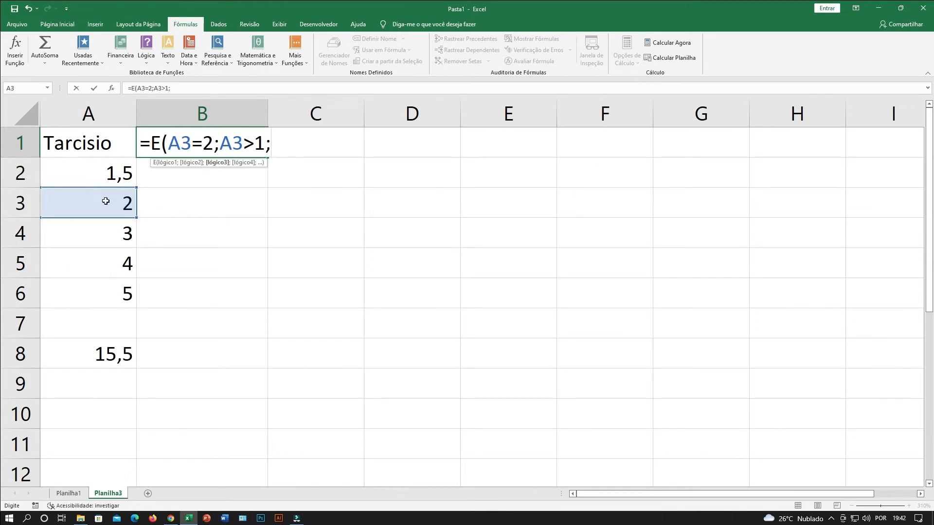
type("<")
key("BackSpace")
left_click(106, 202)
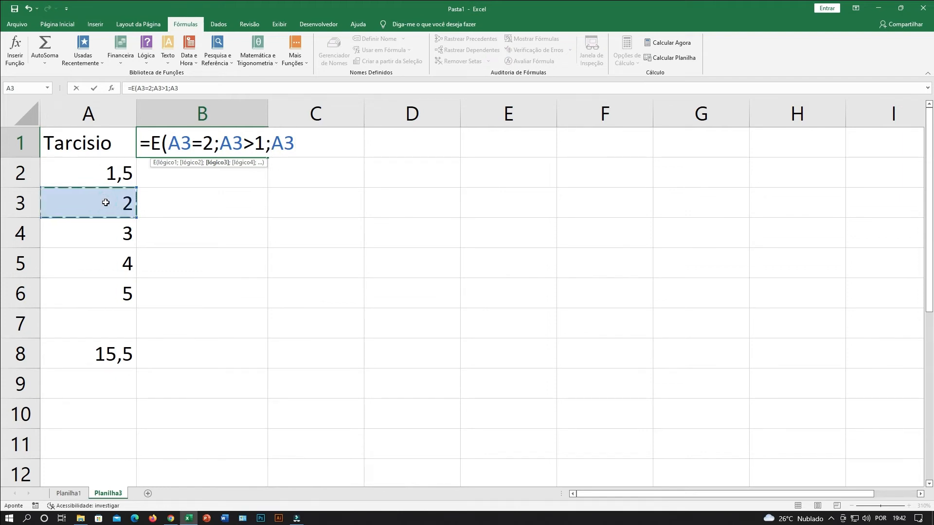
type("<5")
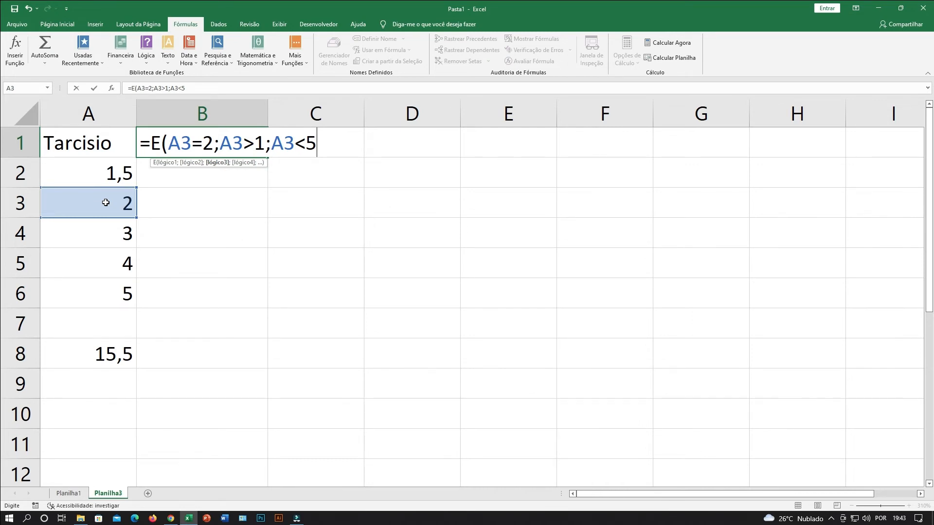
type(")")
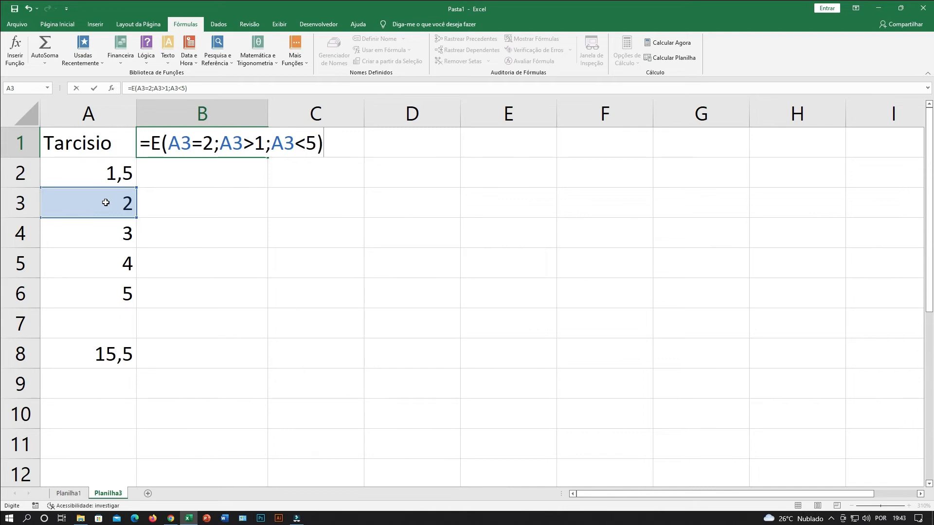
key("Return")
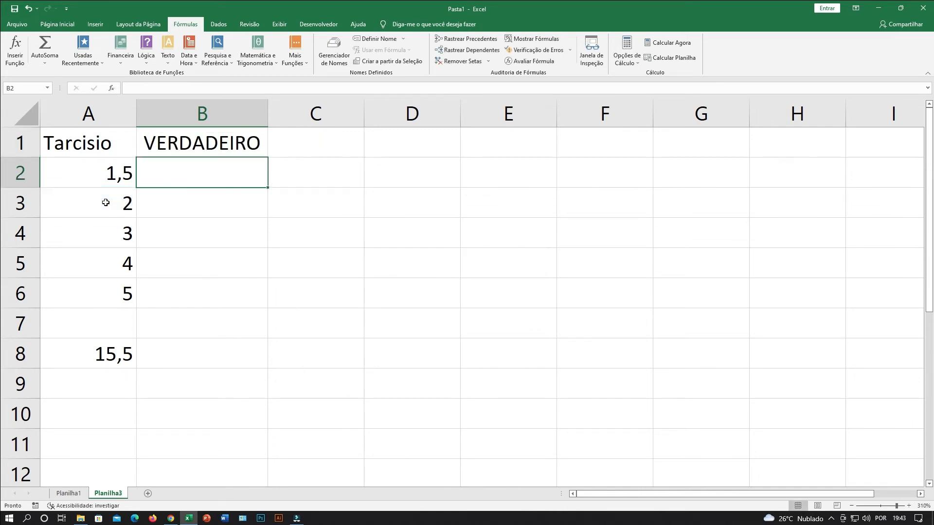
- Change the second test's operator in B1's E formula to less than, making it A3<1
double_click(199, 146)
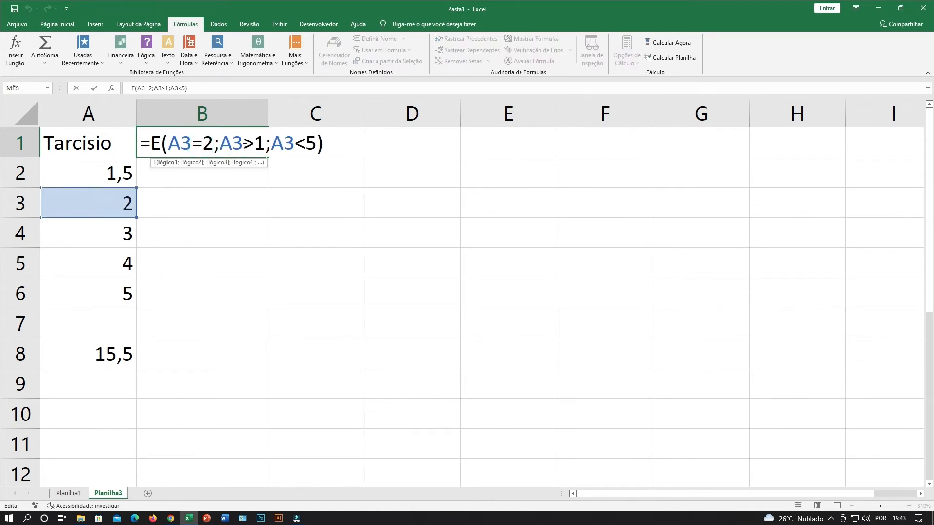
mouse_move(243, 146)
left_mouse_down()
mouse_move(263, 146)
mouse_move(254, 146)
left_mouse_up()
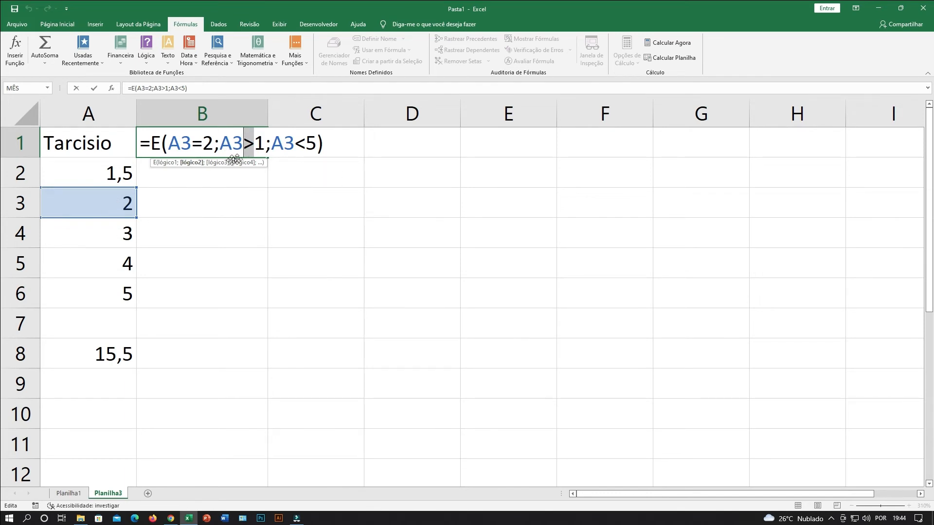
type("<")
key("Delete")
type("1")
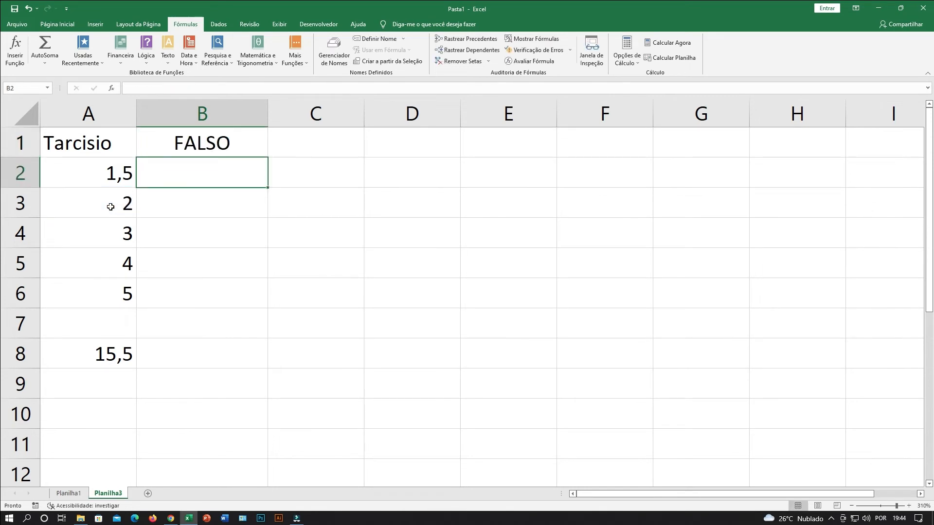
key("Return")
- Replace all the tests in B1's E formula with a nested SOMA of the range A2:A6
left_click(175, 144)
double_click(175, 145)
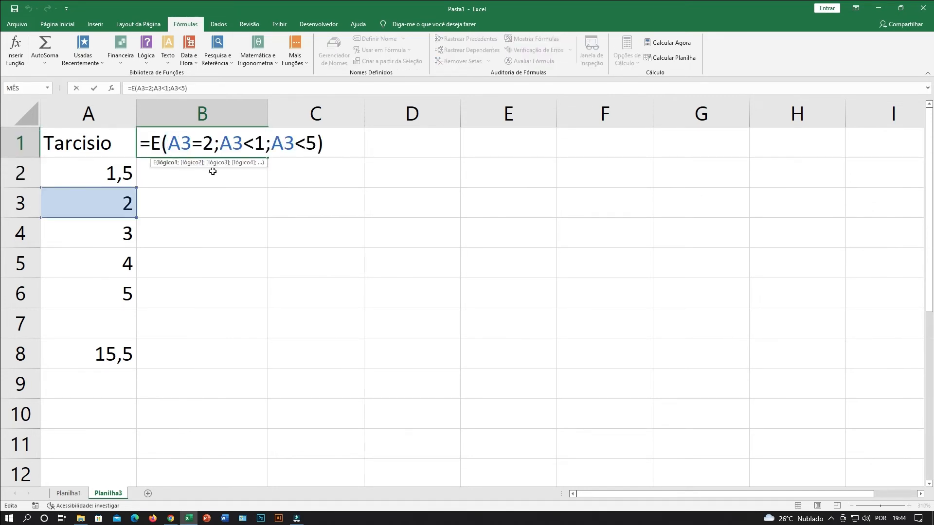
left_click_drag(169, 145, 215, 141)
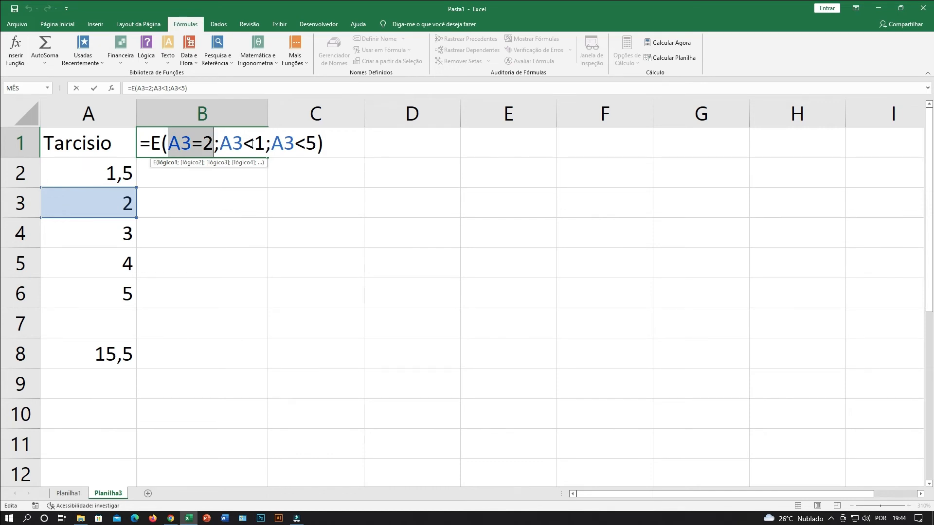
left_click_drag(271, 142, 222, 143)
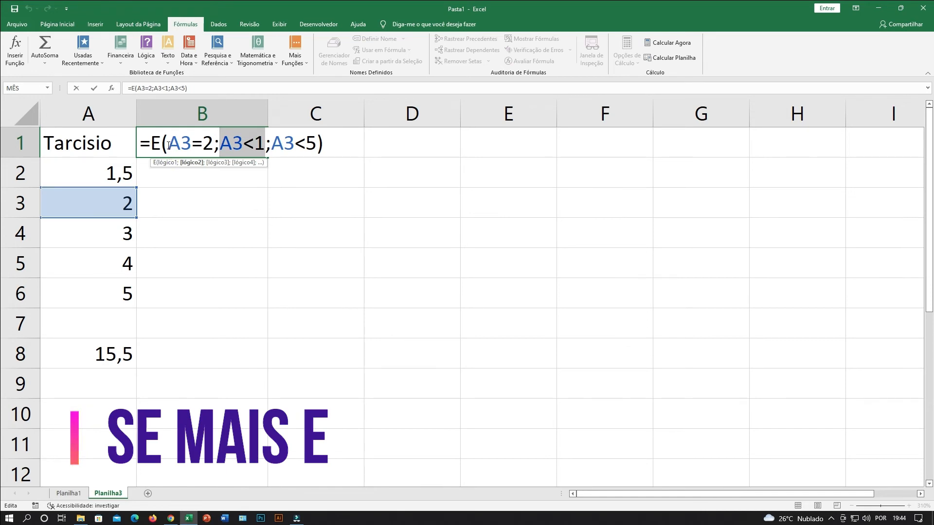
left_click_drag(169, 146, 329, 146)
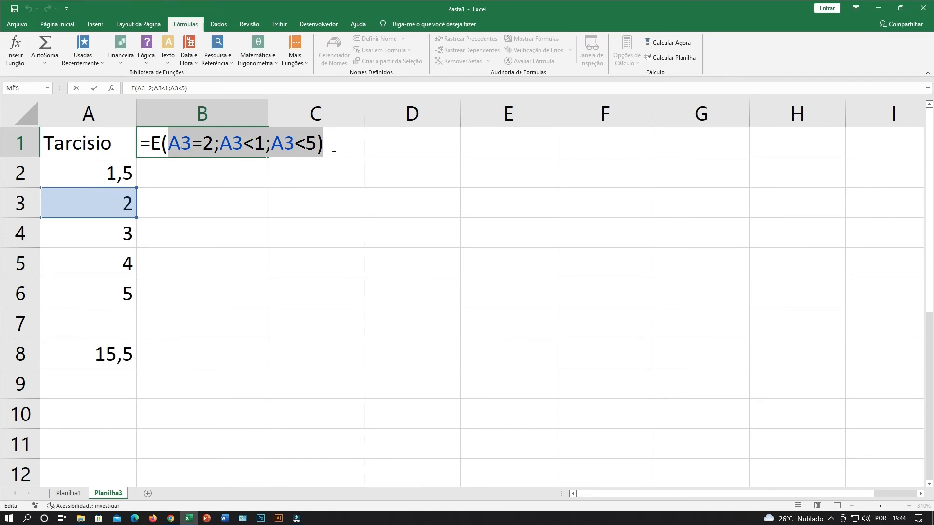
left_click_drag(334, 148, 174, 139)
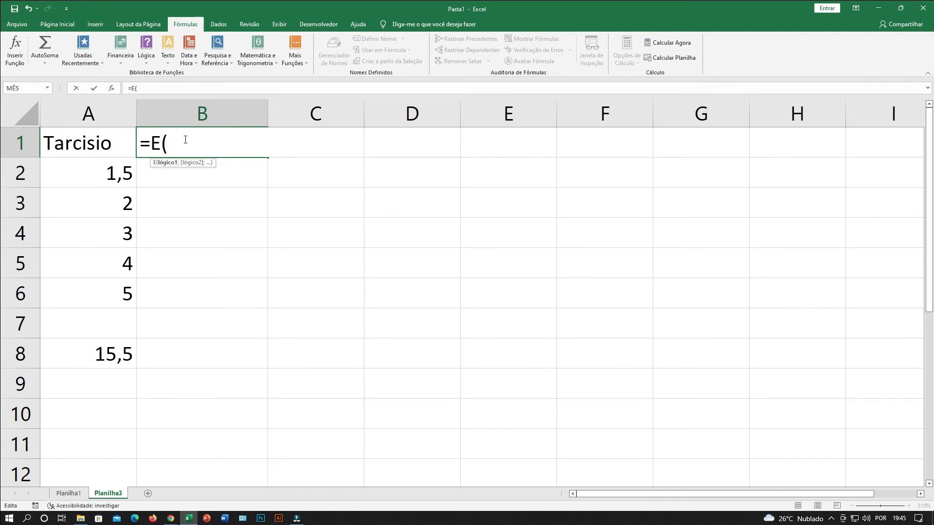
type("som")
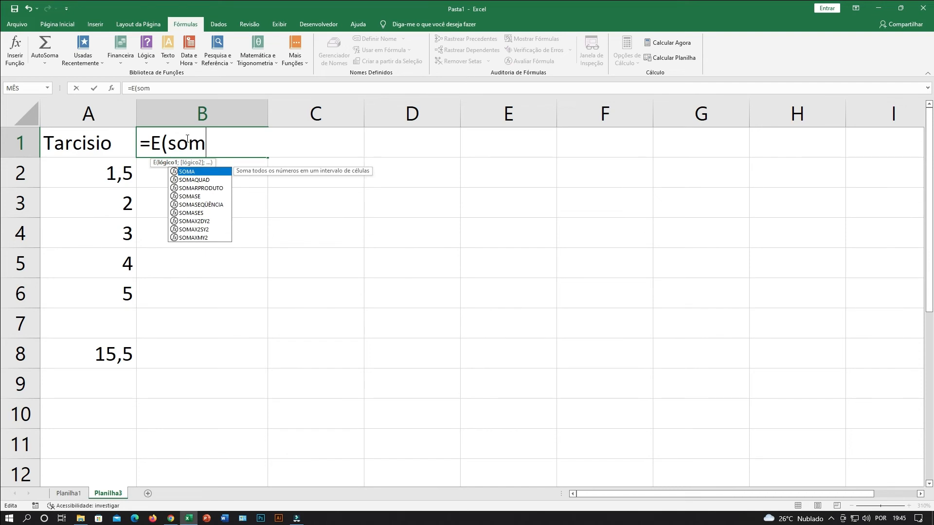
double_click(188, 174)
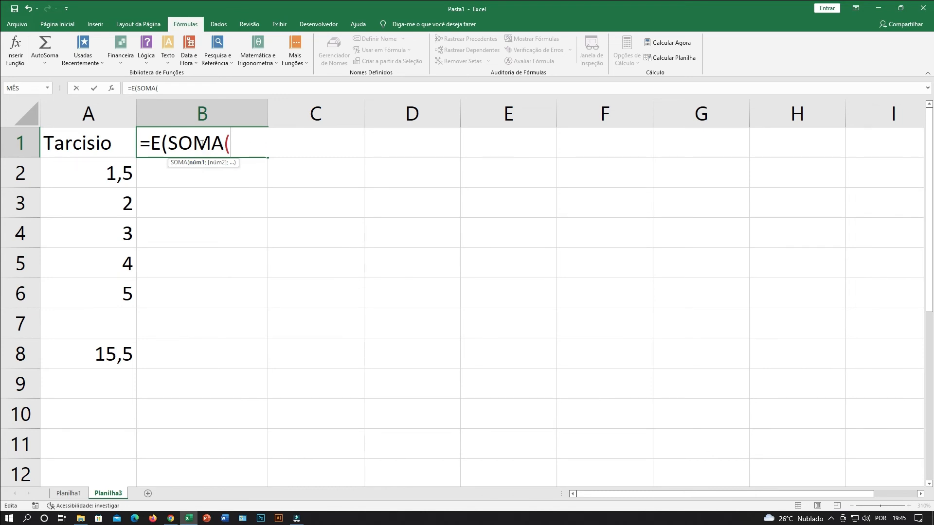
left_click_drag(102, 180, 86, 298)
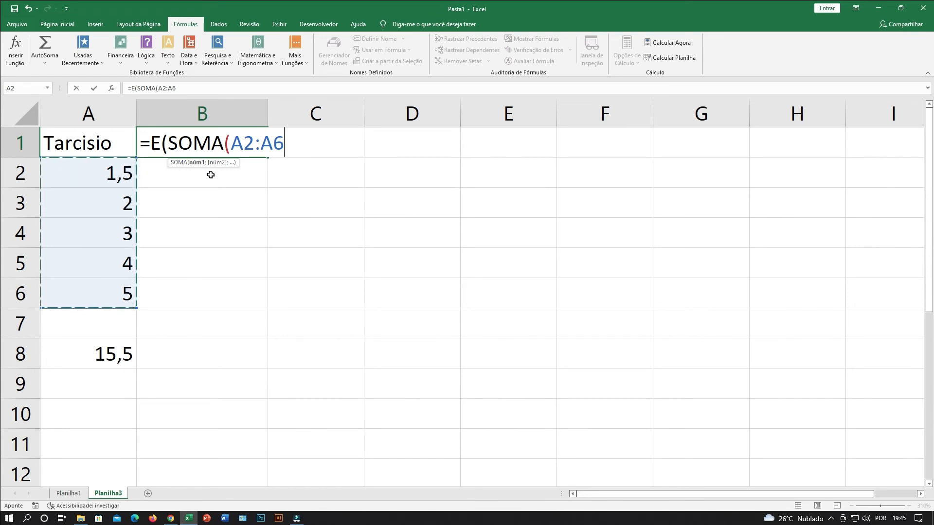
type(")")
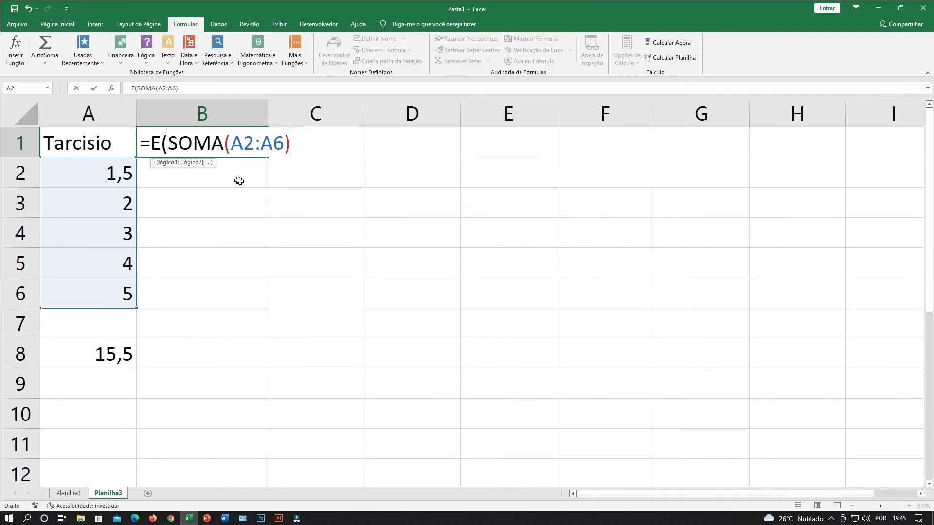
key("BackSpace")
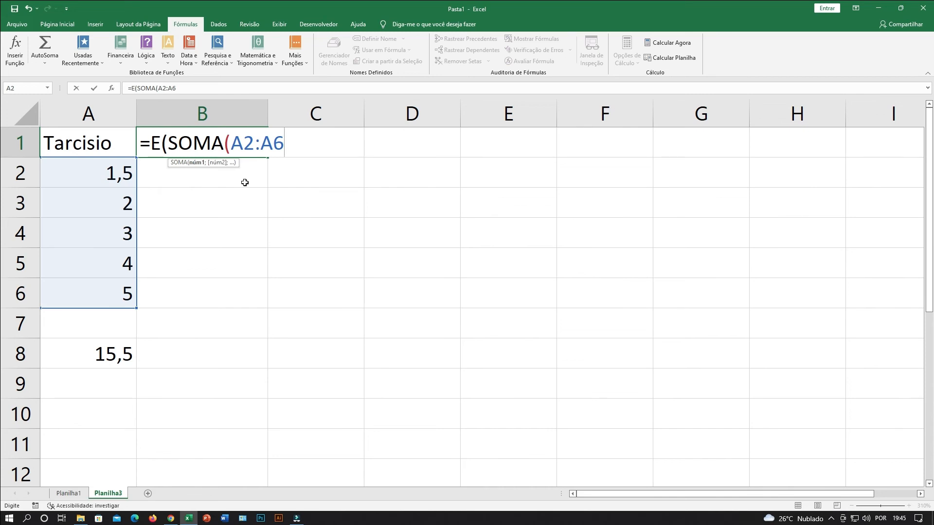
type(")")
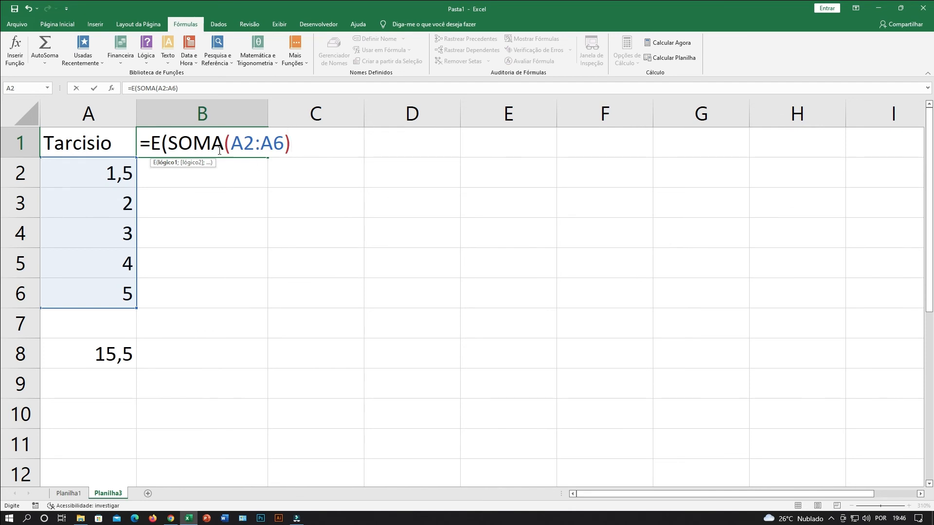
- Compare the nested sum with 15 and enter B1's formula as =E(SOMA(A2:A6)=15)
type("=15")
left_click(328, 141)
type(")")
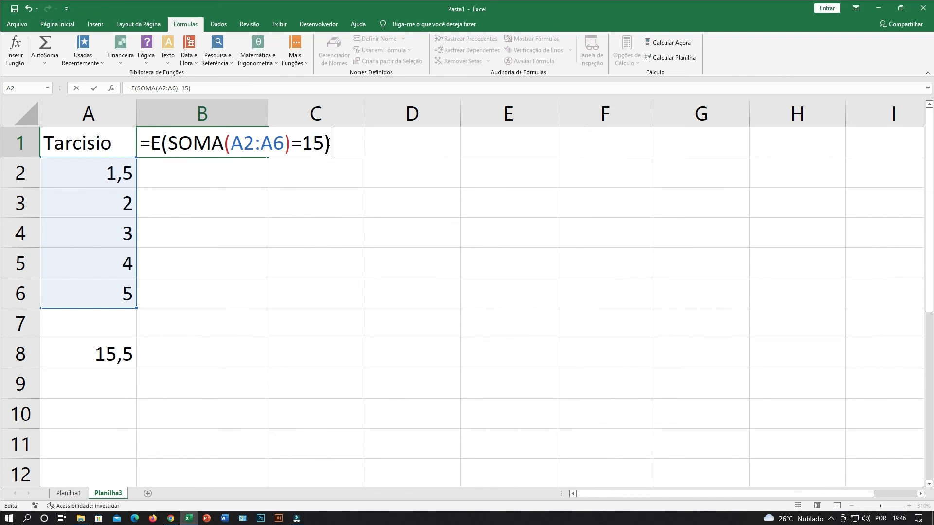
key("Return")
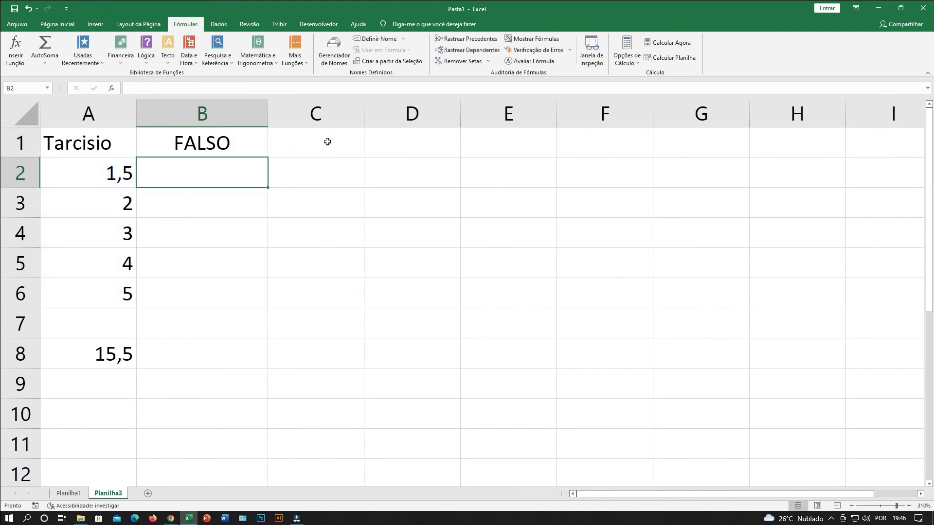
- Set cell A2 to 1 to test B1's sum comparison with a different value
left_click(209, 144)
left_click(113, 176)
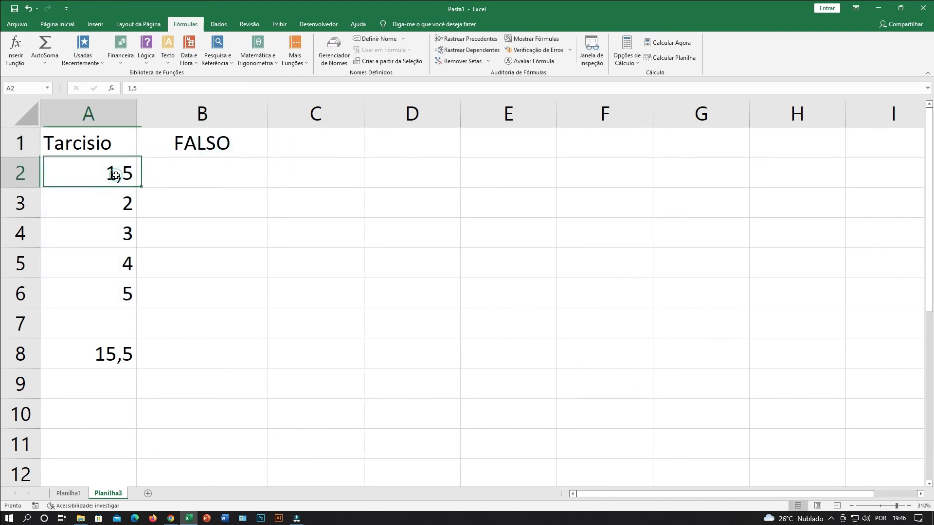
type("1")
key("Return")
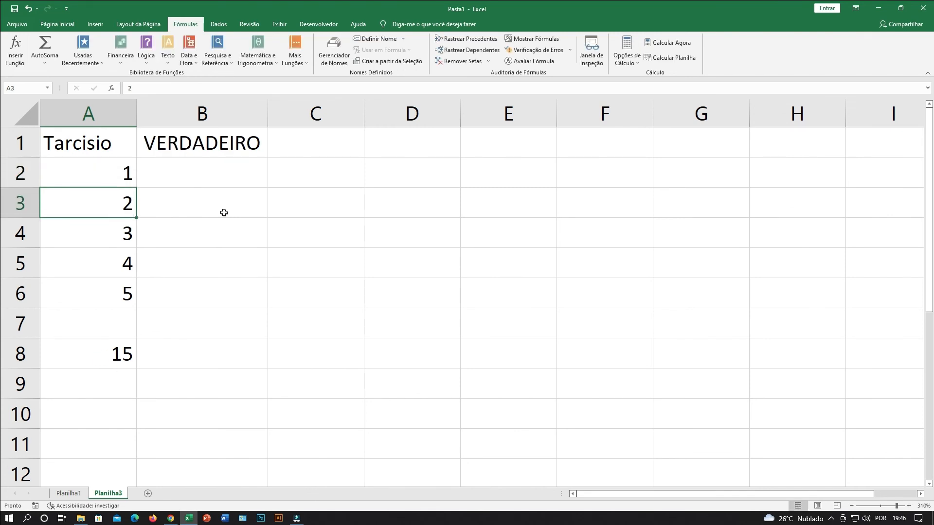
left_click(200, 145)
left_click(250, 248)
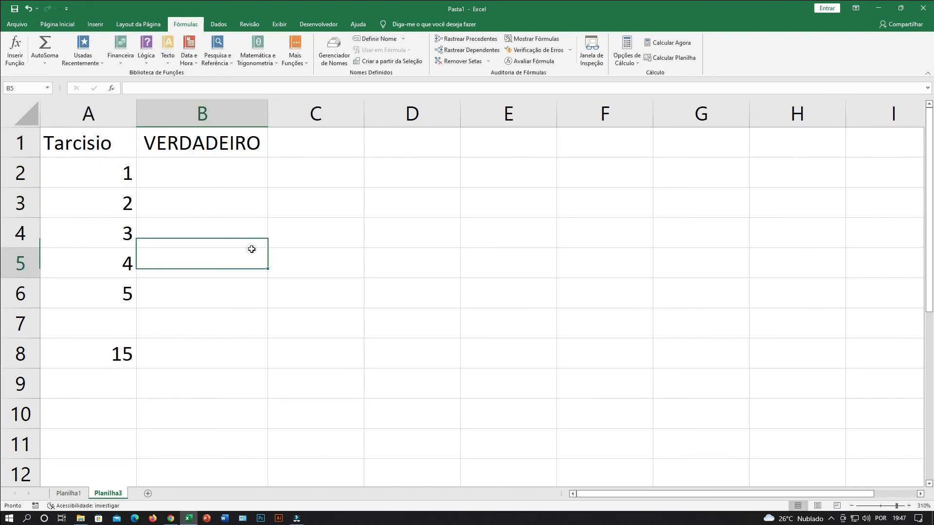
left_click(223, 198)
- Replace the SOMA test in B1's E formula with a nested MÁXIMO of the range A2:A6
double_click(190, 147)
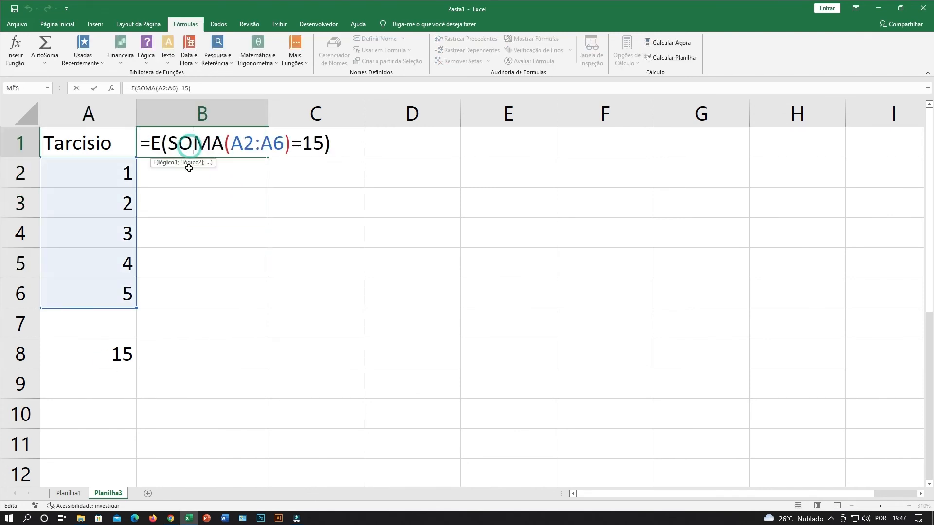
left_click_drag(168, 143, 379, 142)
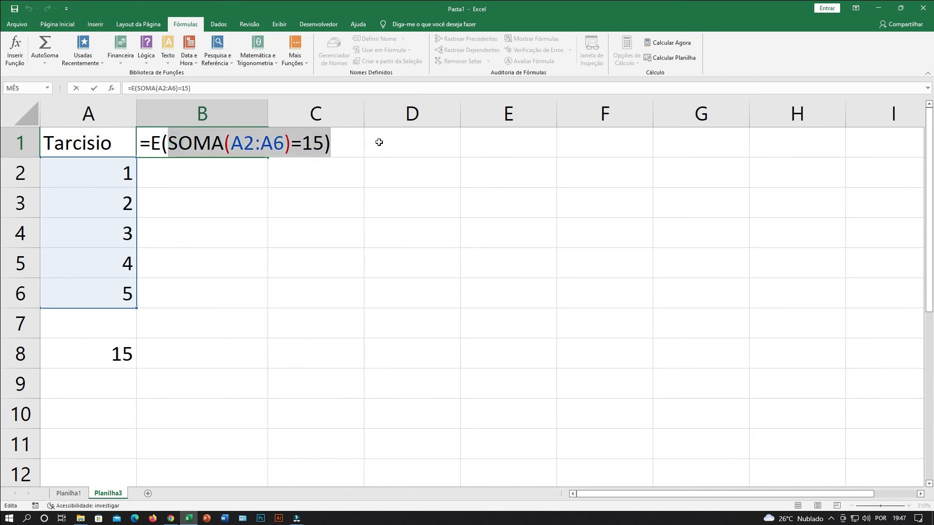
type("m")
key("Escape")
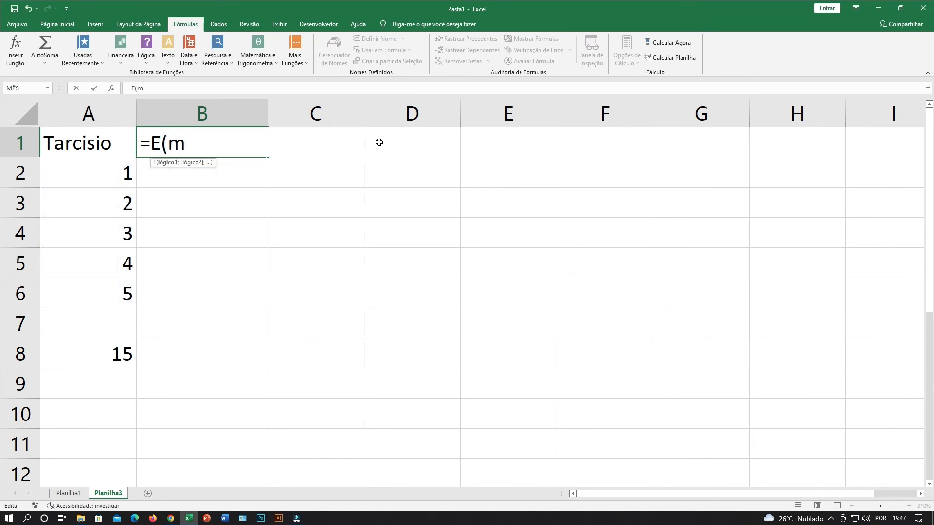
type("á")
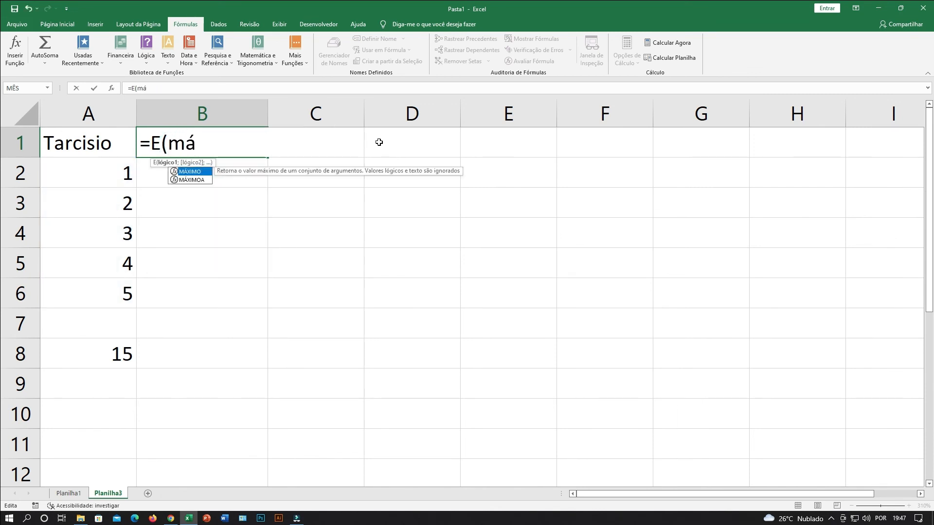
double_click(192, 171)
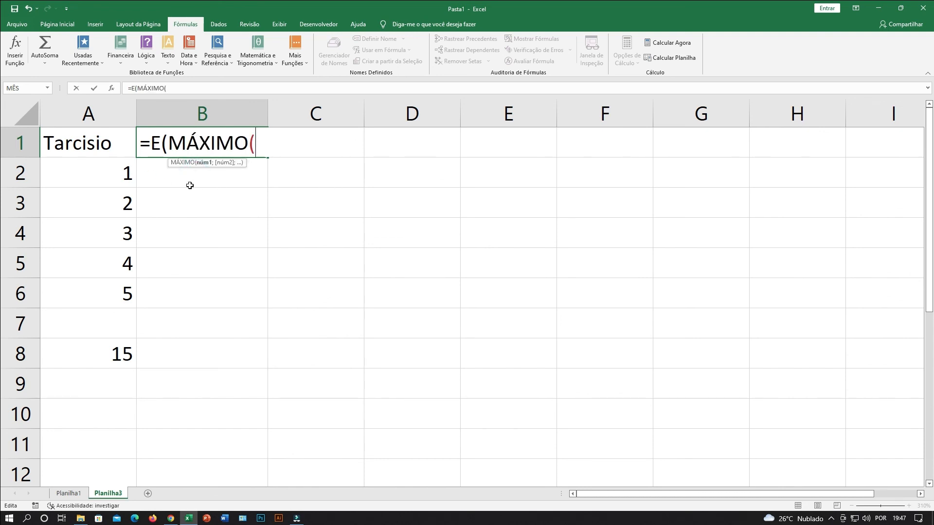
left_click(97, 173)
left_click_drag(98, 195, 91, 292)
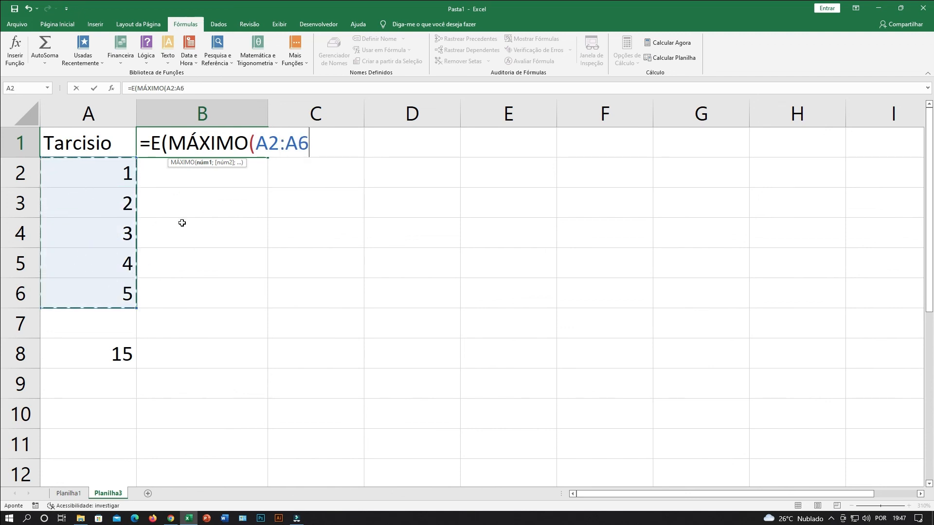
type(")")
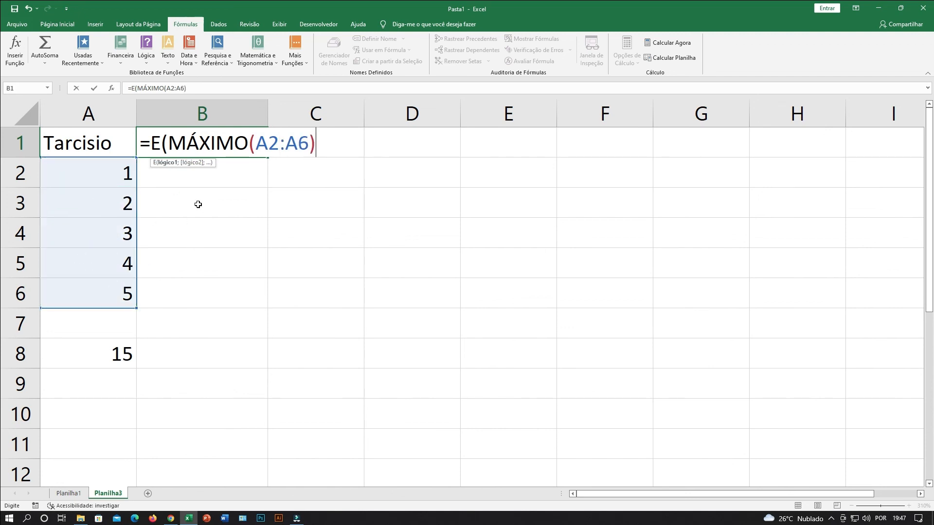
- Compare the nested maximum with 5 and enter B1's formula as =E(MÁXIMO(A2:A6)=5)
type("=5)")
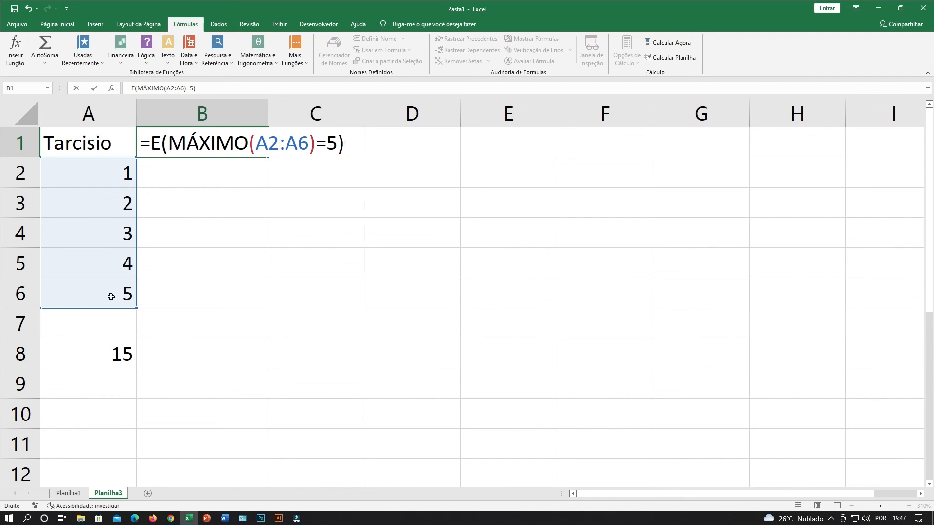
key("Return")
left_click(356, 291)
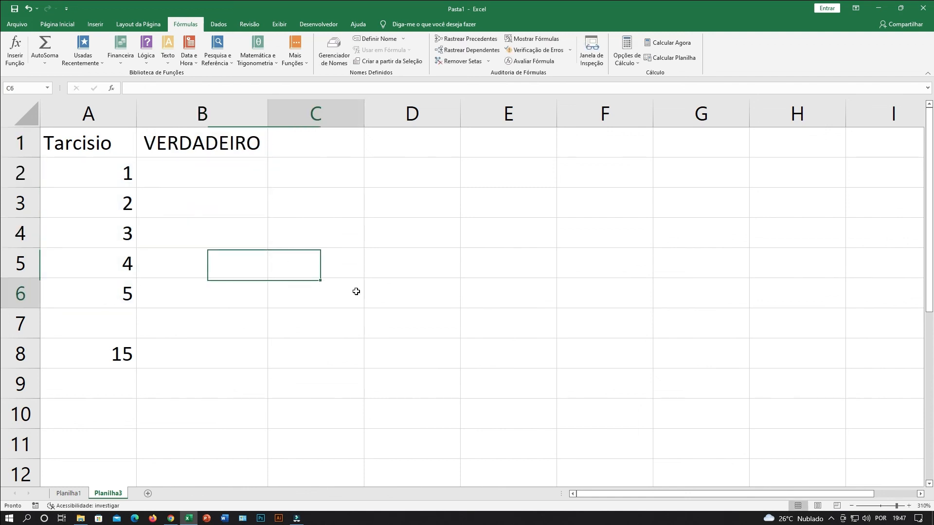
- Set cell A2 to 6 to test B1's maximum comparison with a different value
left_click(95, 179)
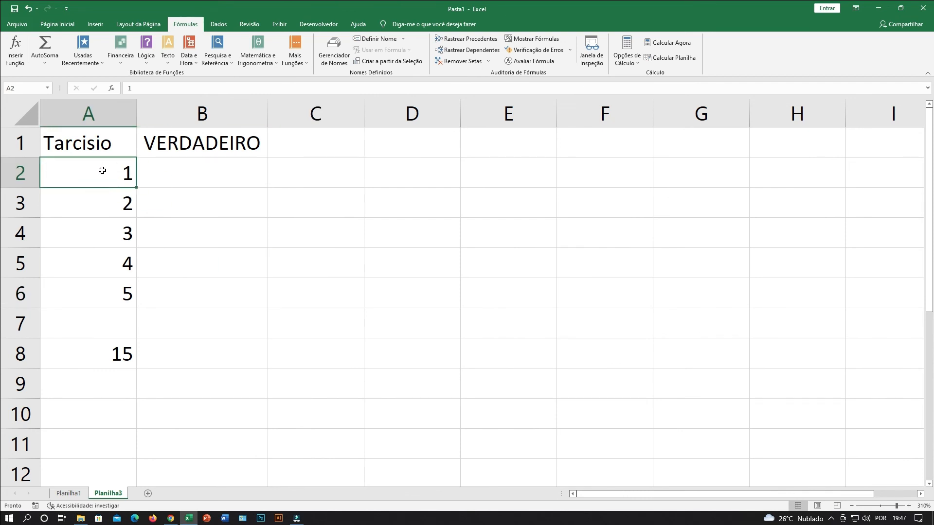
type("6")
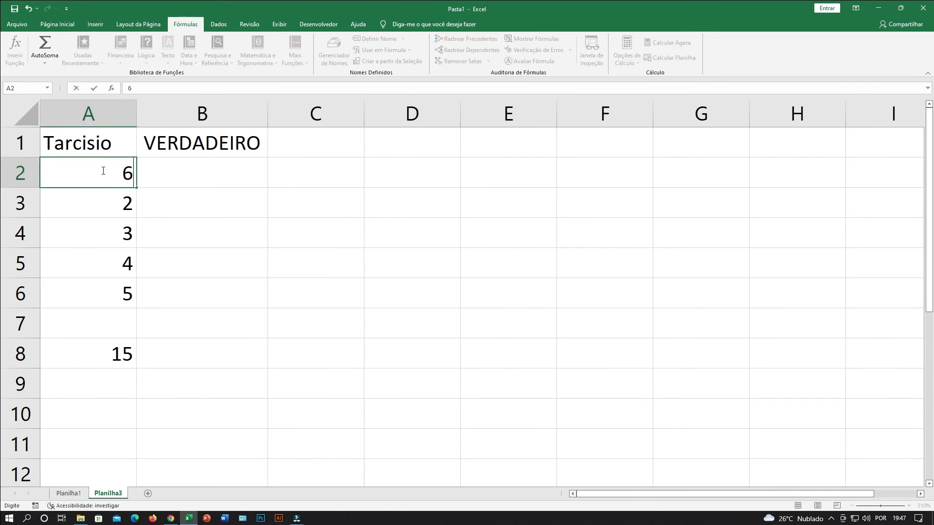
key("Return")
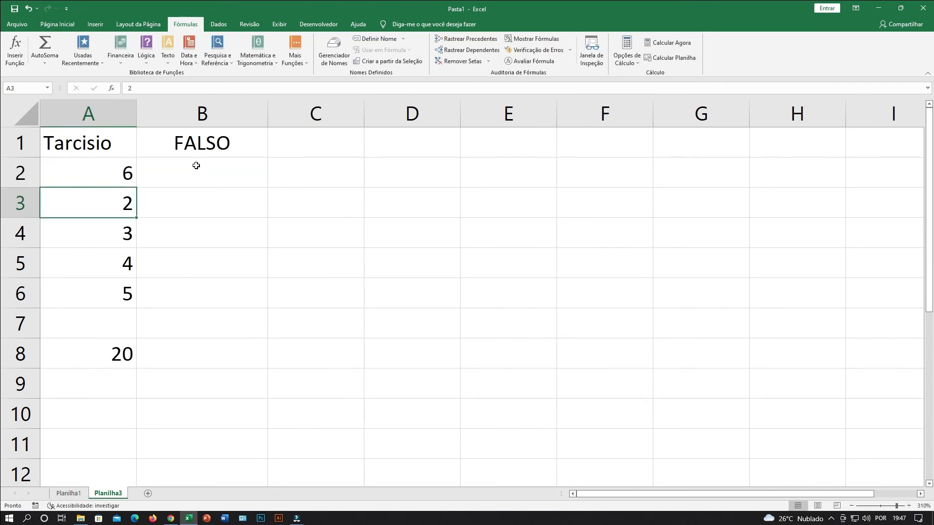
- Change the comparison operator in B1's formula to greater than, making it =E(MÁXIMO(A2:A6)>5)
double_click(205, 145)
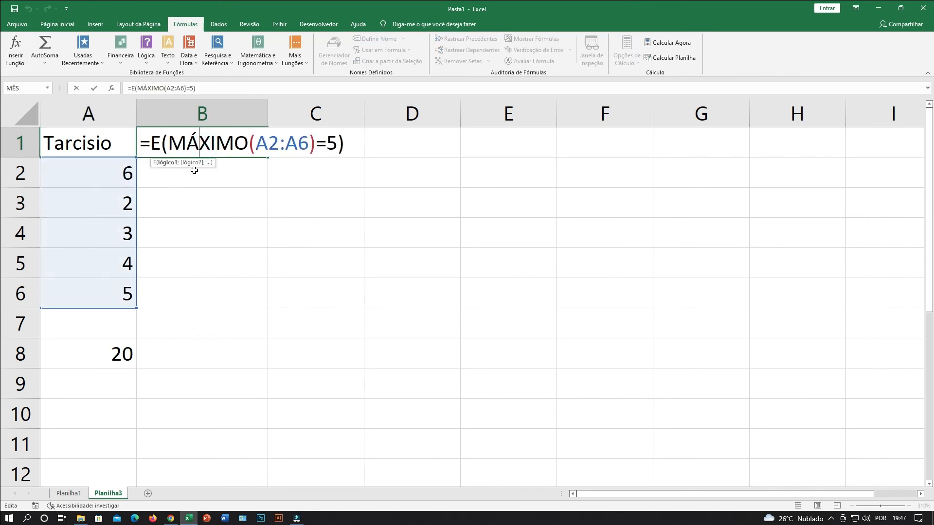
left_click(327, 144)
key("BackSpace")
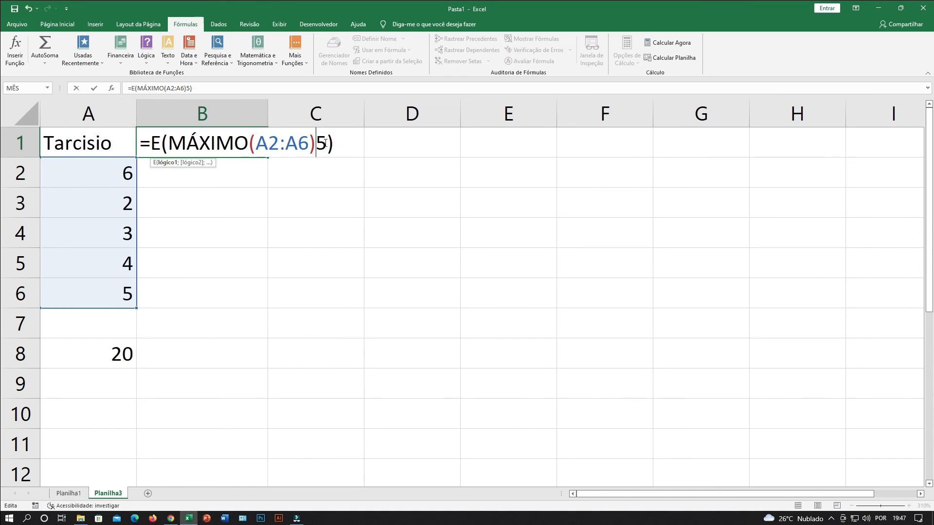
type(">")
key("Return")
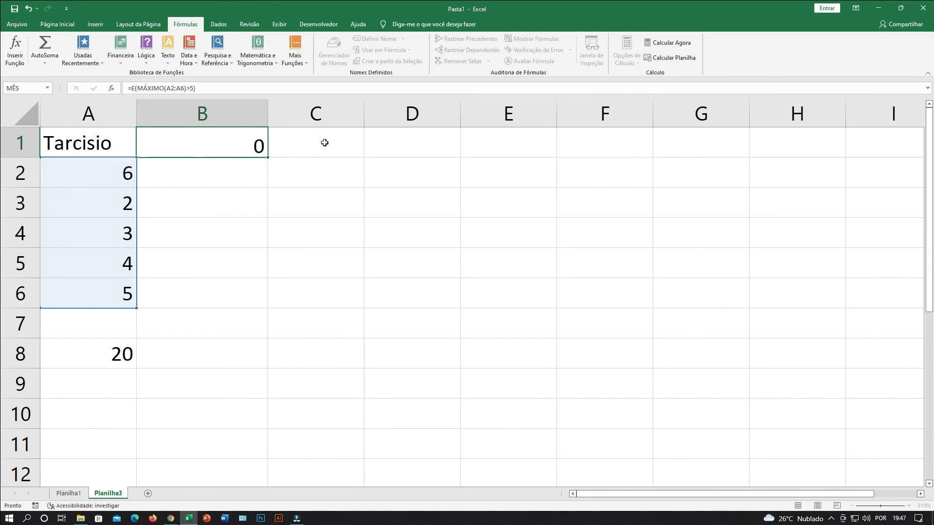
left_click(218, 146)
left_click(110, 179)
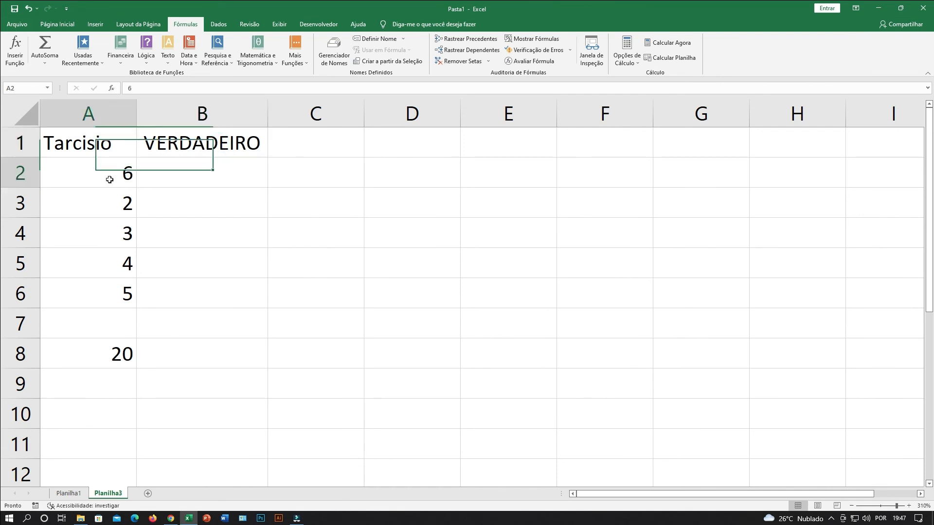
left_click(230, 215)
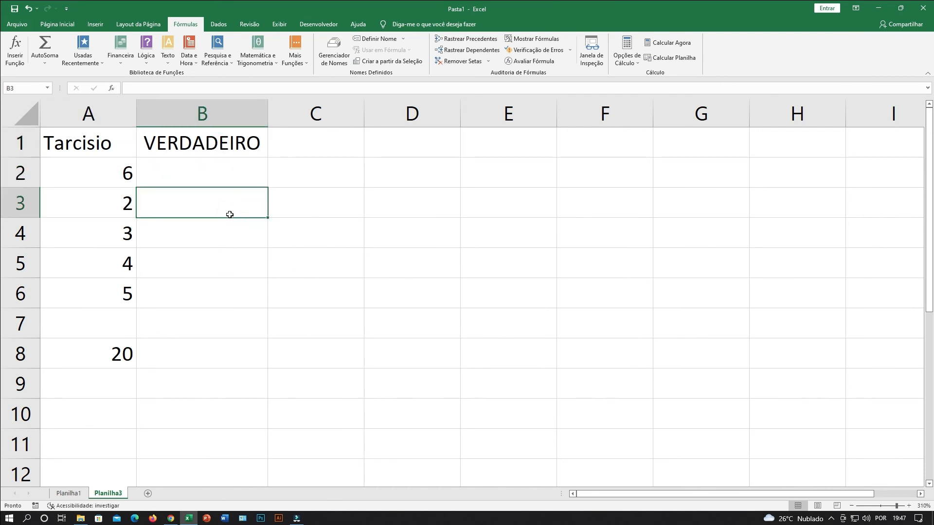
left_click(359, 263)
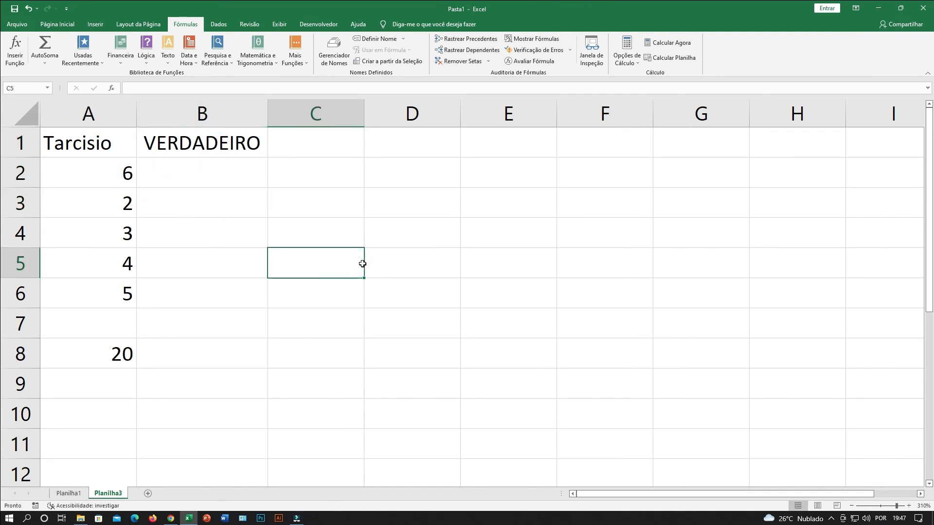
left_click(194, 276)
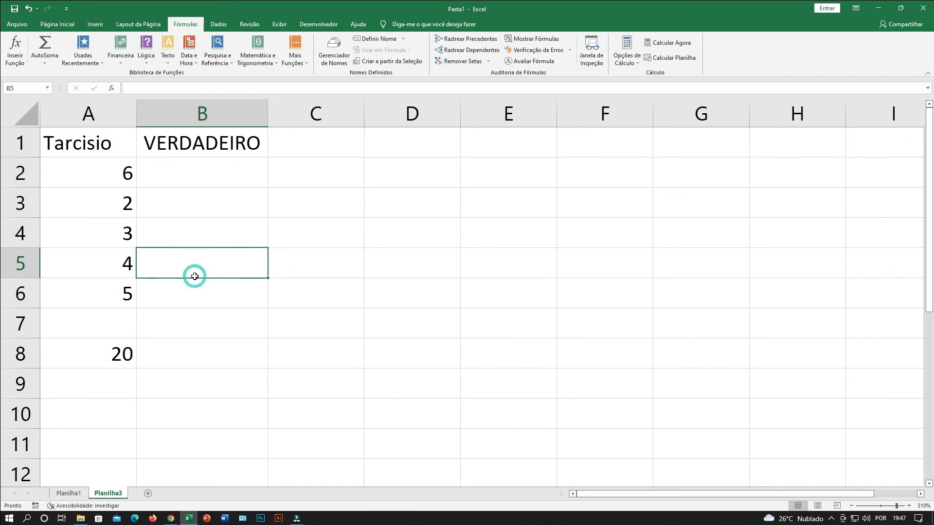